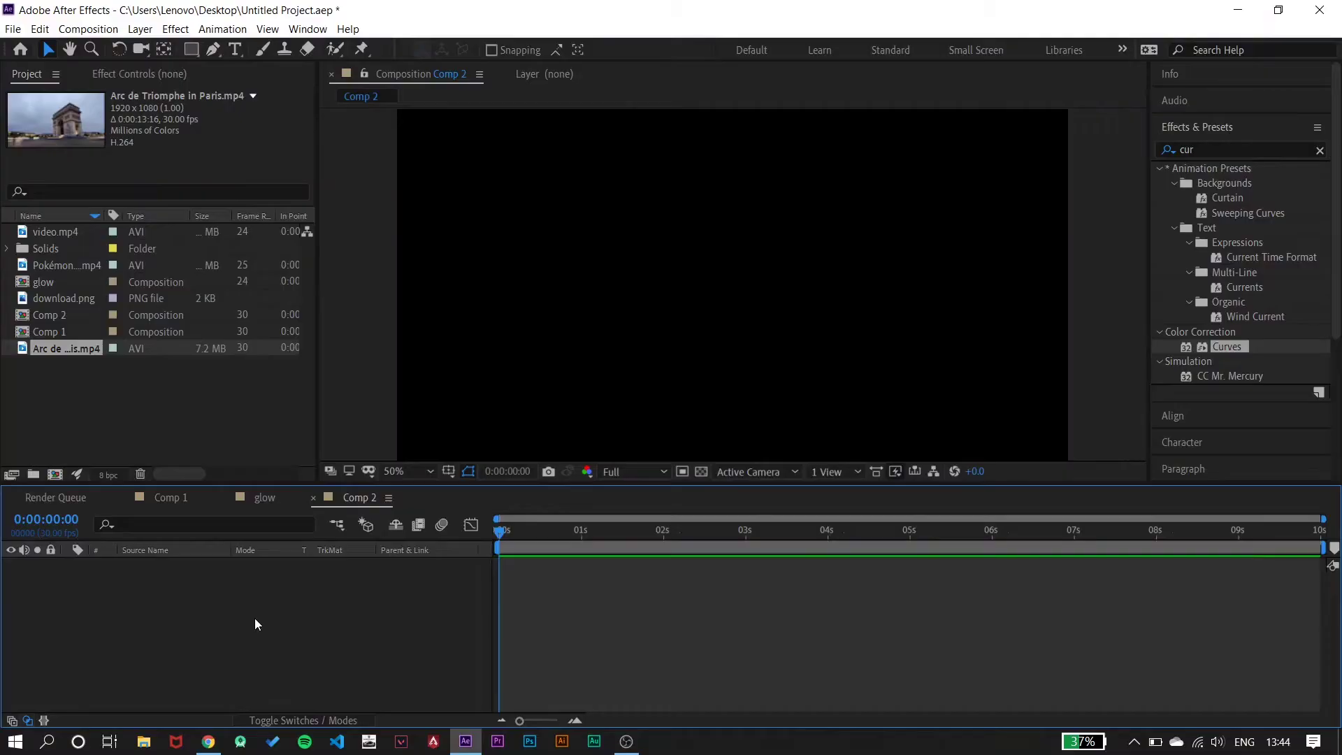
- Show Comp 1, the car-footage example with its feathered Soft Light glow mask
left_click(166, 498)
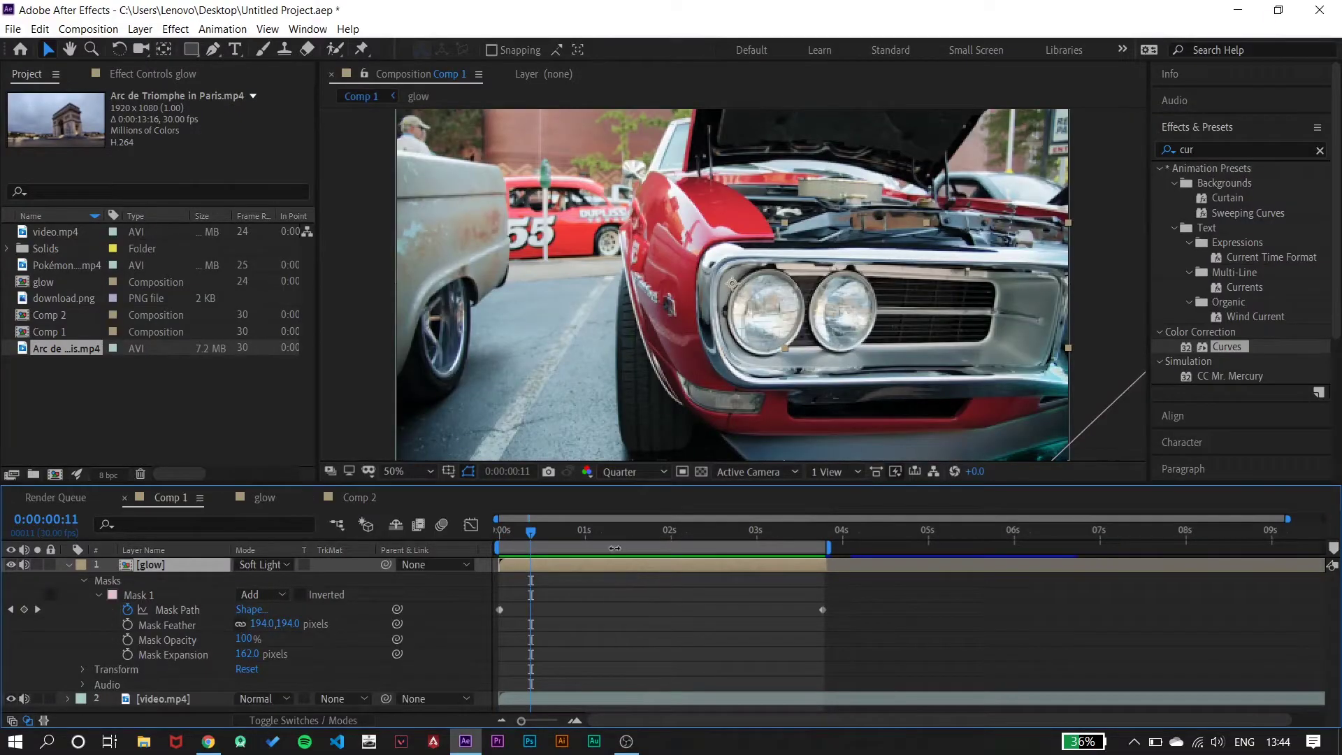
- Rewind and preview the Comp 1 glow example, then return to the empty Comp 2
left_click(528, 531)
key("Home")
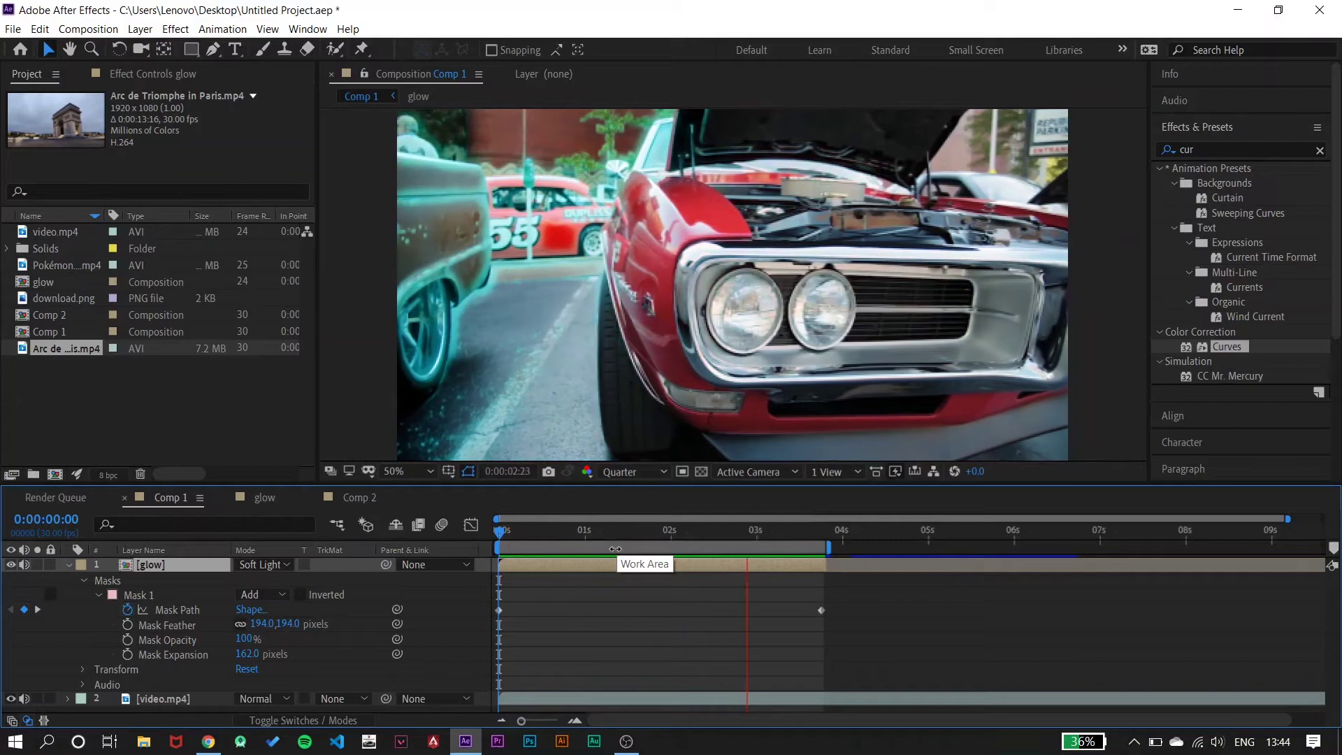
key("space")
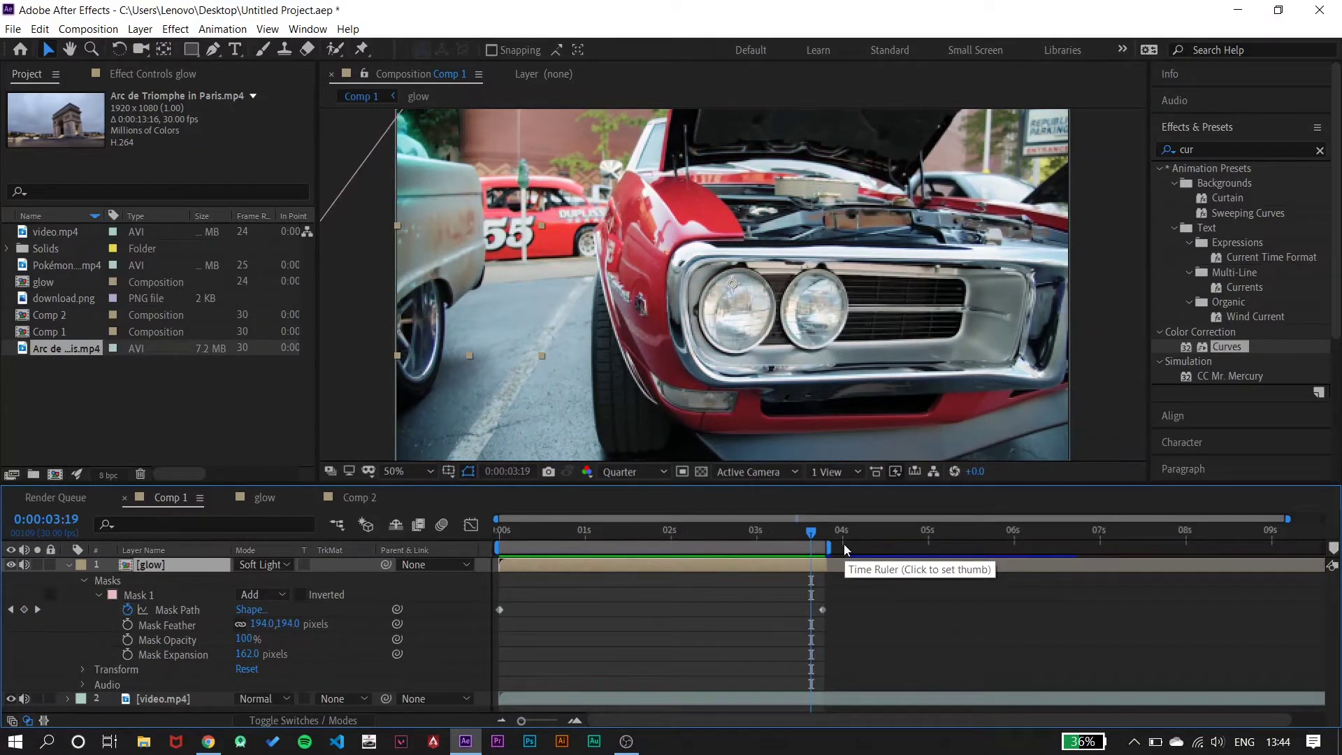
left_click(359, 497)
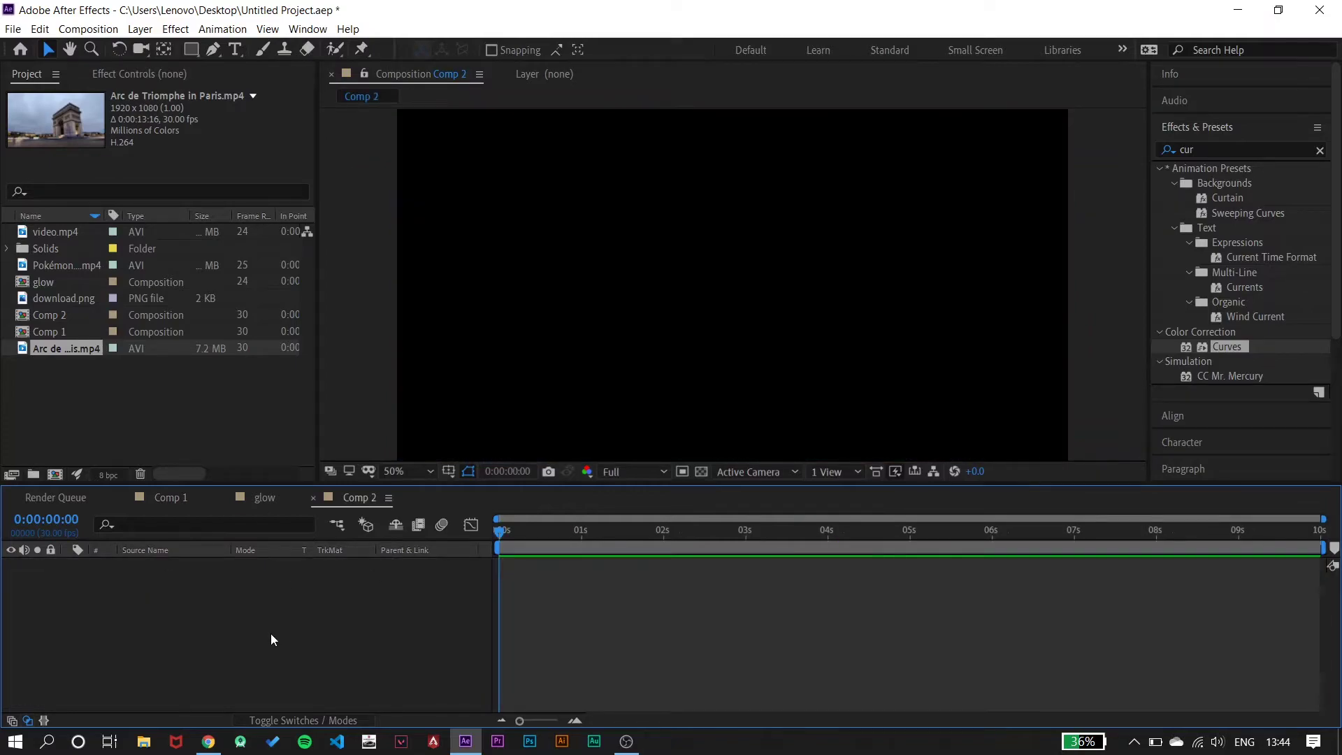
- Add Arc de Triomphe in Paris.mp4 to Comp 2 and split it at about four seconds
left_click_drag(61, 352, 128, 614)
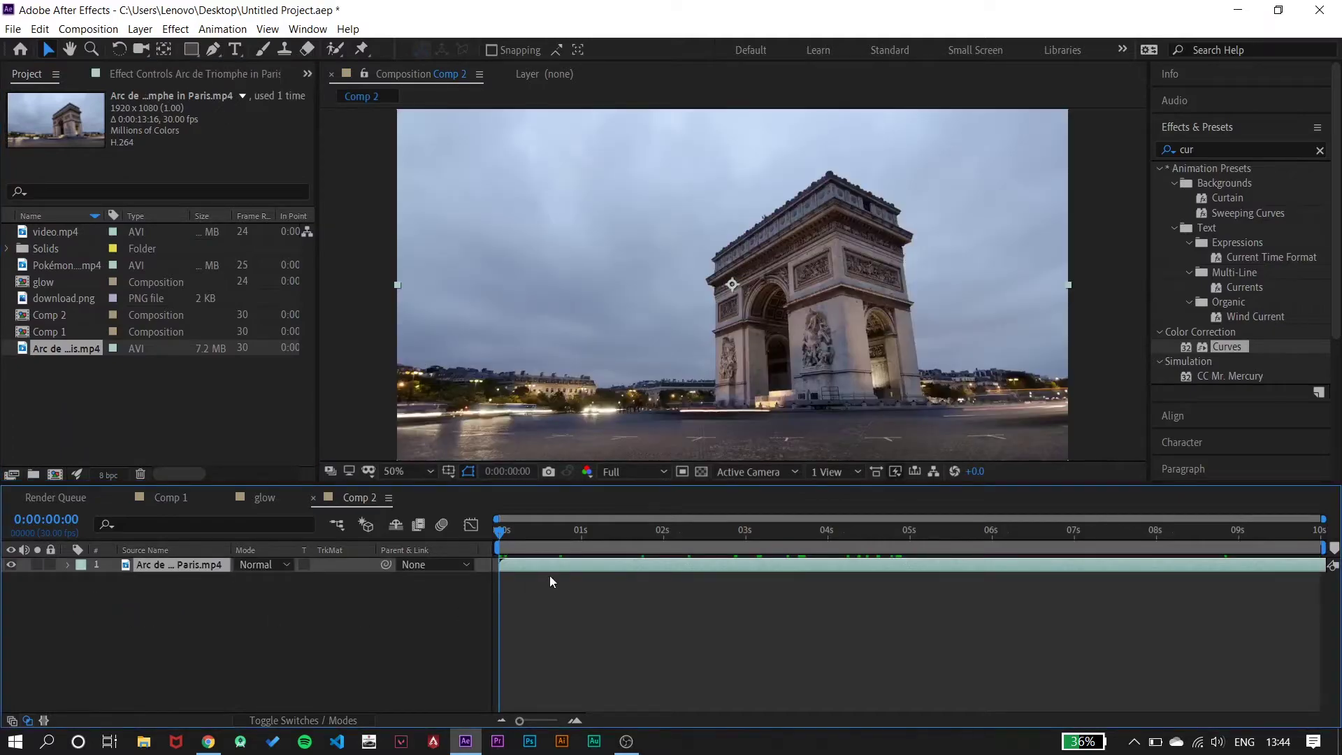
left_click_drag(792, 543, 886, 539)
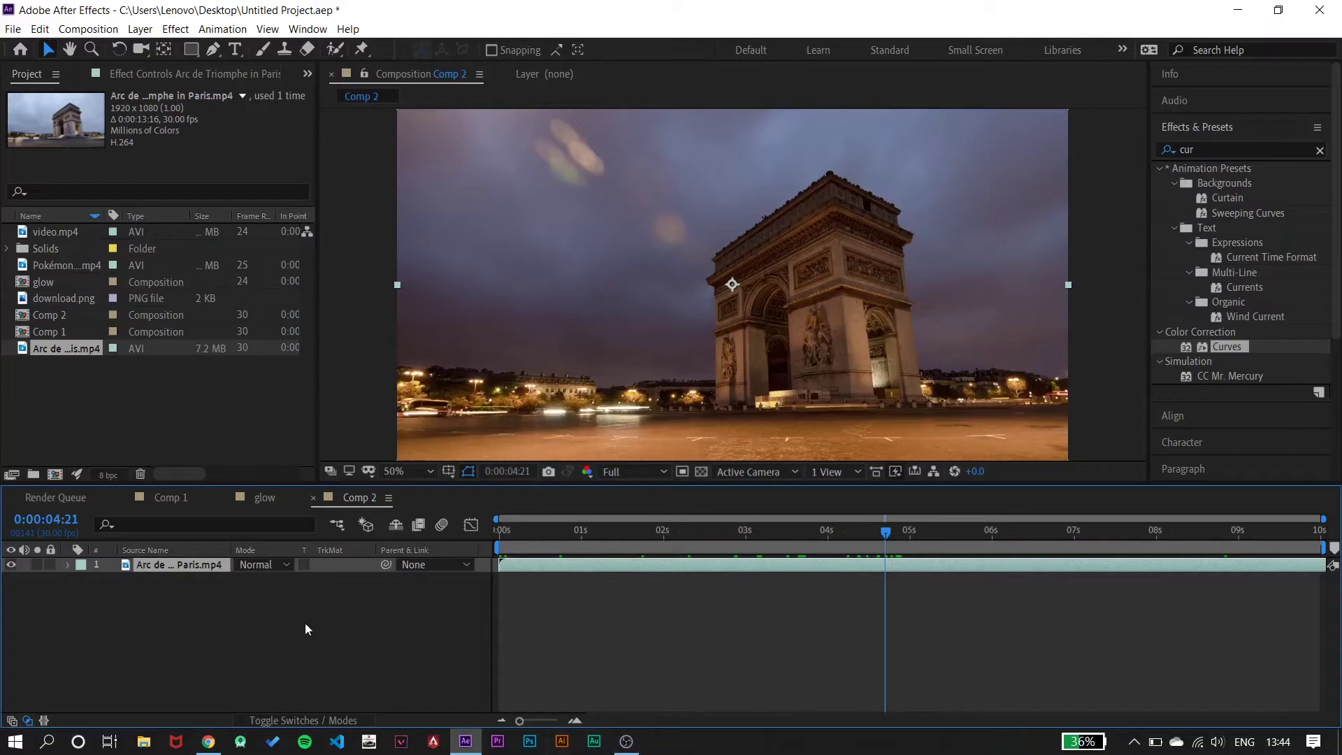
left_click(40, 29)
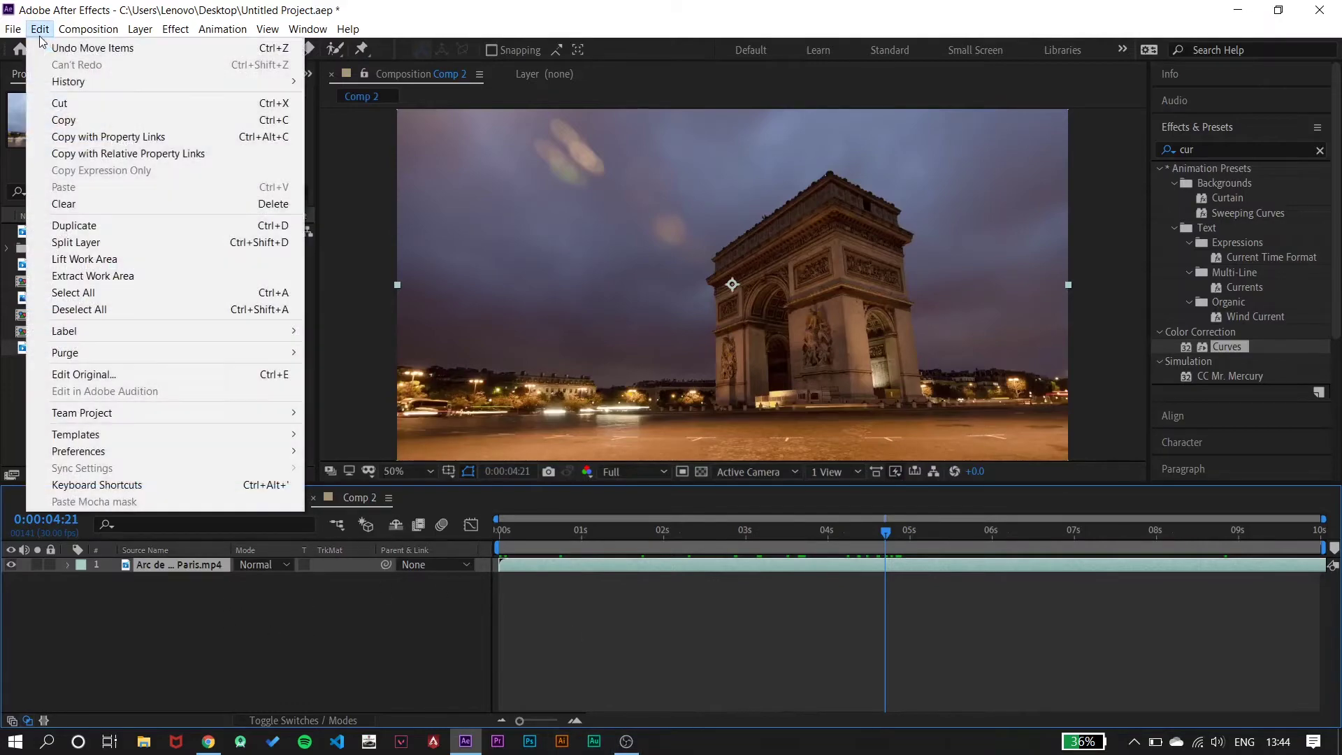
left_click(112, 245)
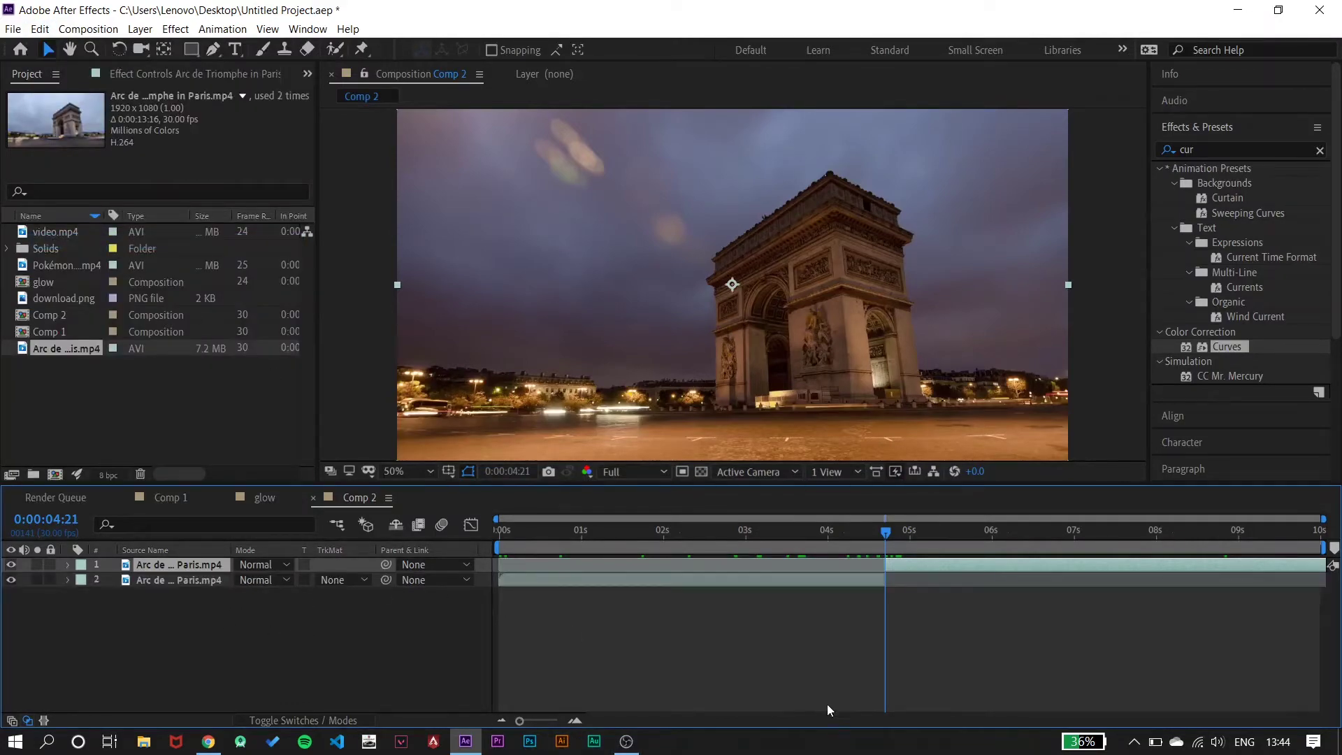
- Delete the clip's opening part and slide the remainder to start at 0:00
left_click(741, 645)
left_click(740, 578)
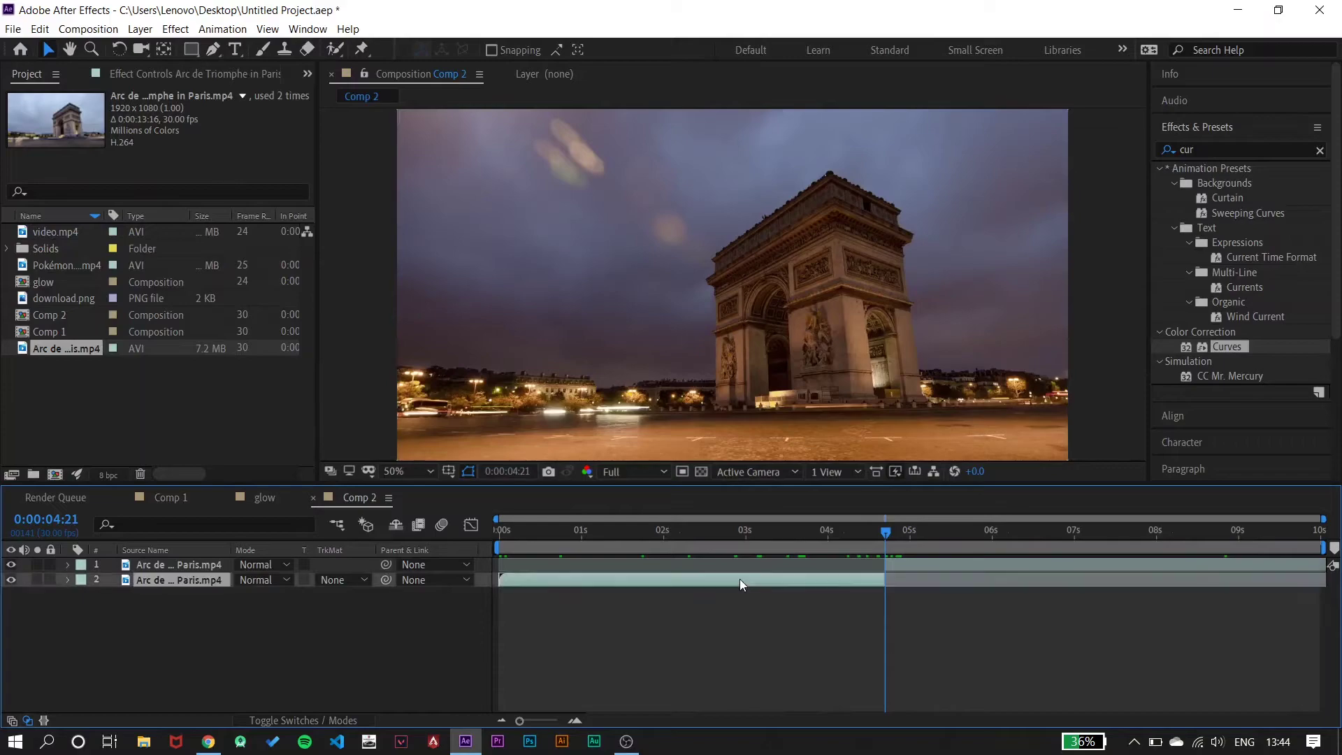
key("Delete")
left_click_drag(925, 573, 529, 565)
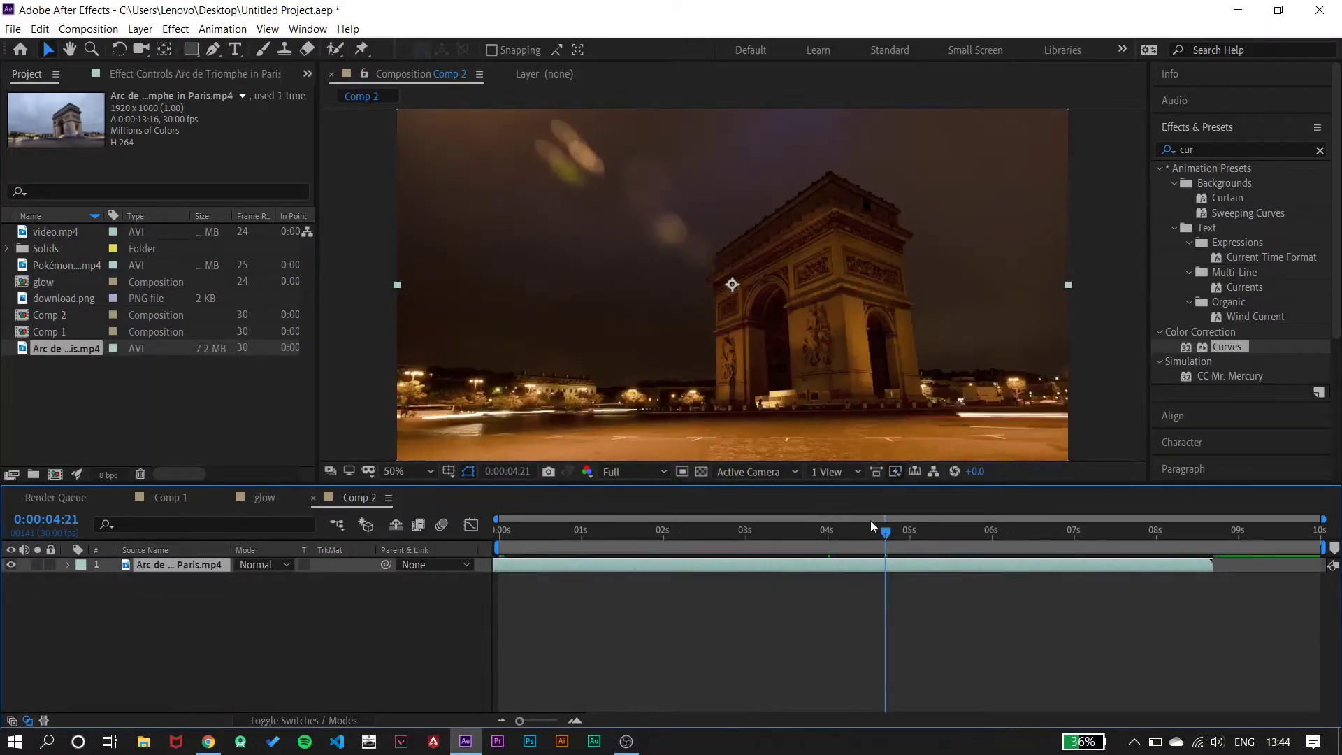
- At 0:00, duplicate the Arc de Triomphe layer and select the top copy
left_click_drag(887, 531, 476, 527)
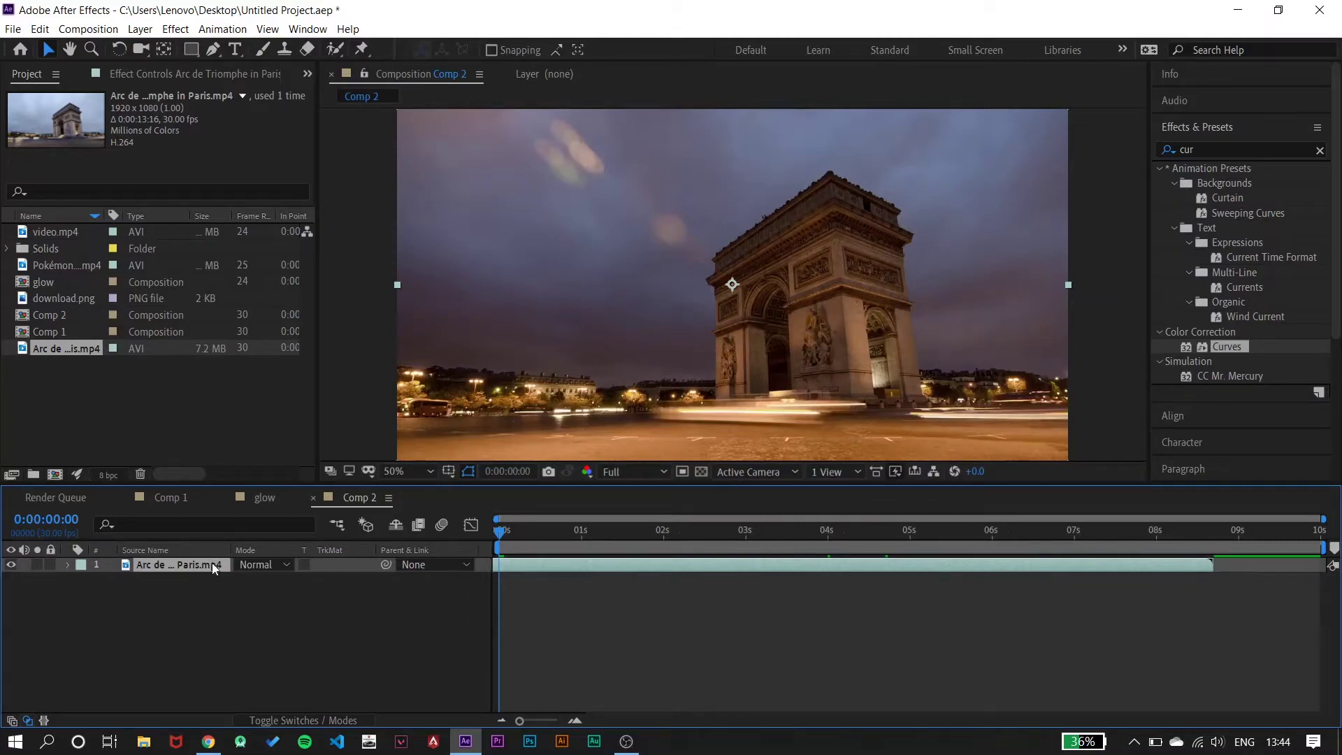
key("ctrl+d")
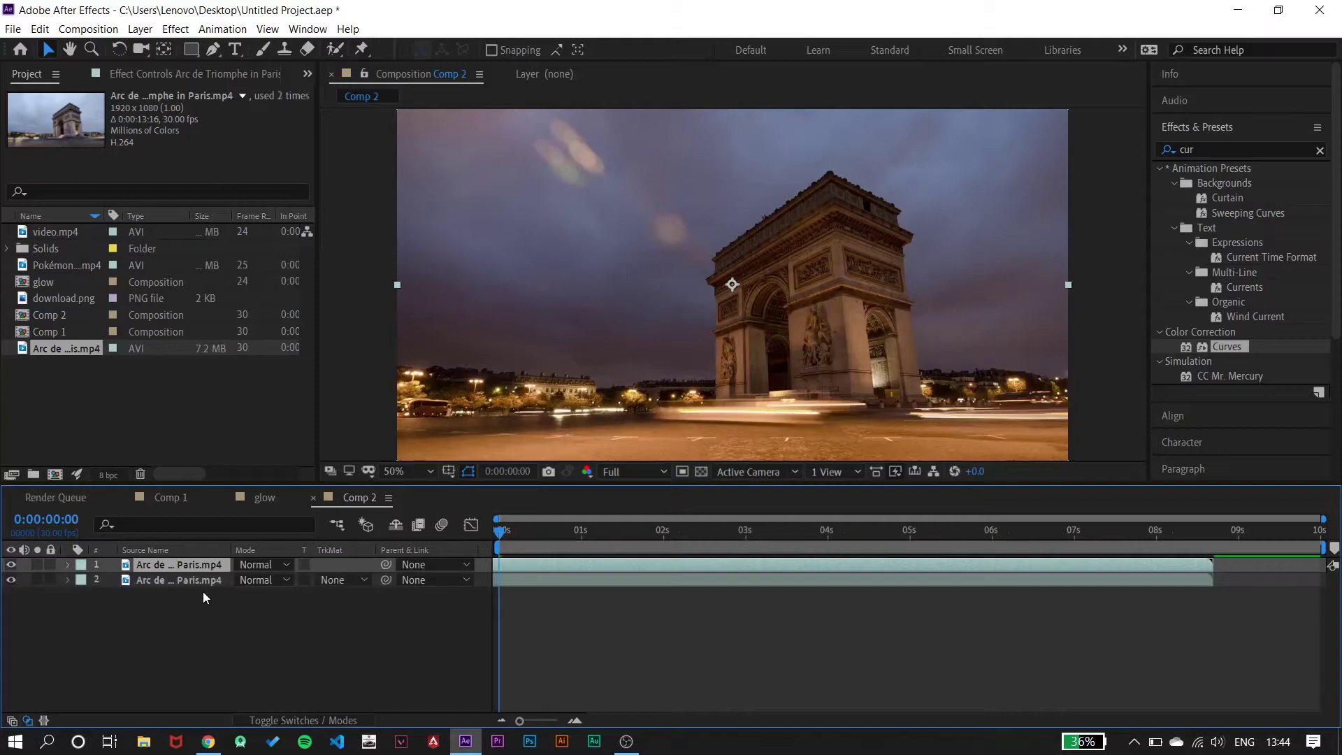
left_click(202, 591)
left_click(191, 562)
left_click(119, 31)
mouse_move(139, 30)
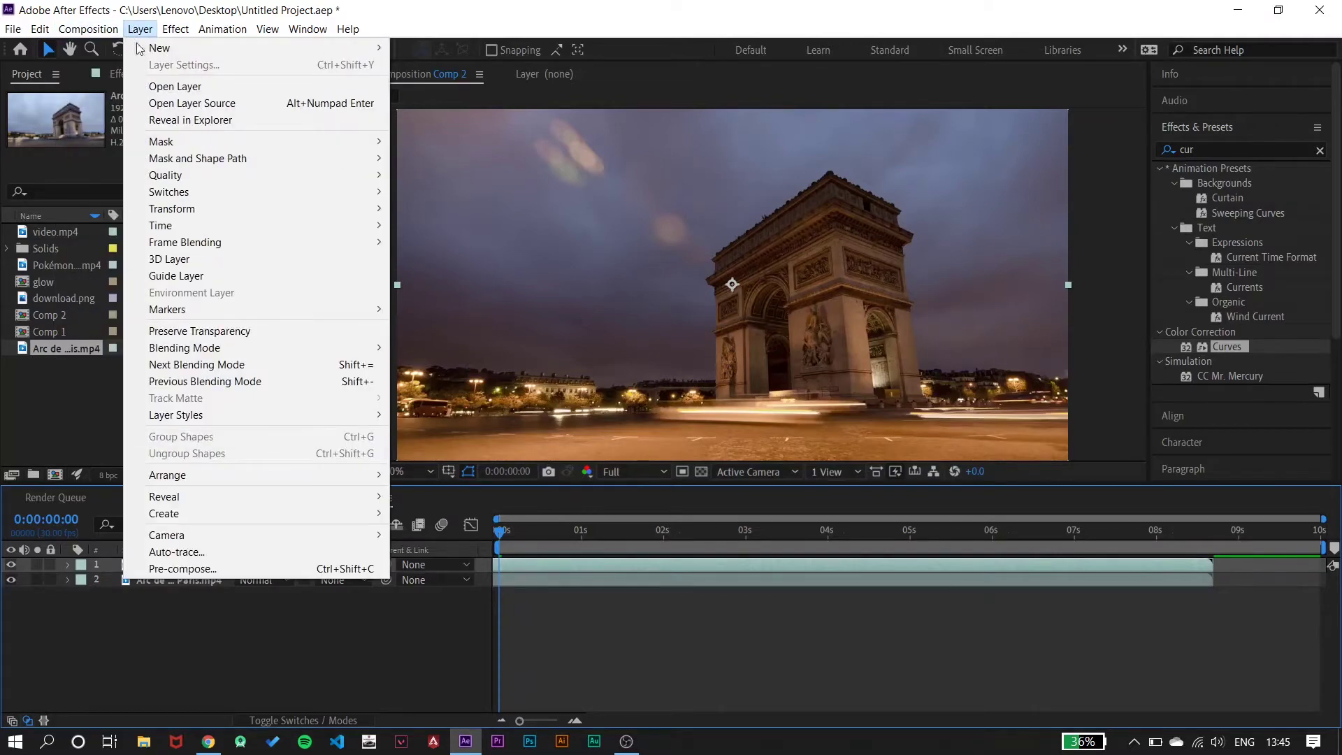
- Pre-compose the top Arc de Triomphe copy as 'glow' and open that precomp
left_click(214, 568)
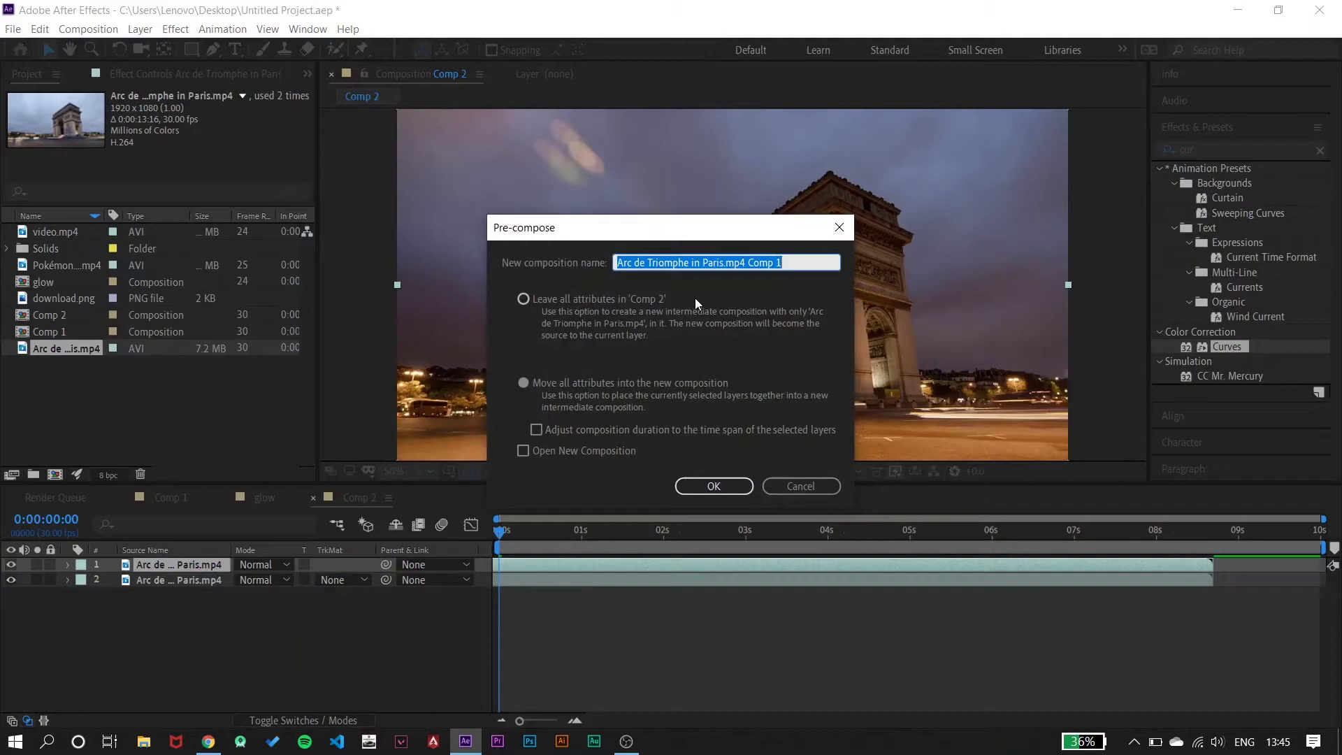
type("glow")
key("Return")
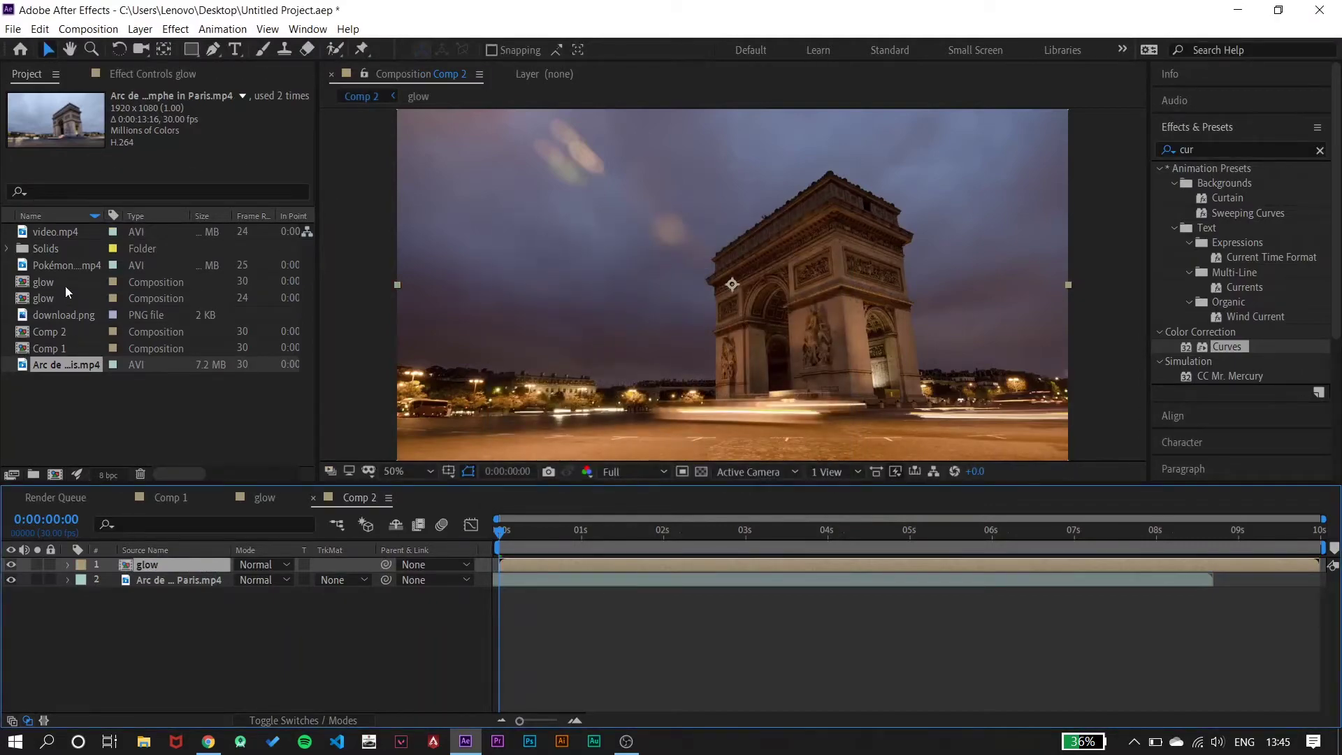
double_click(169, 568)
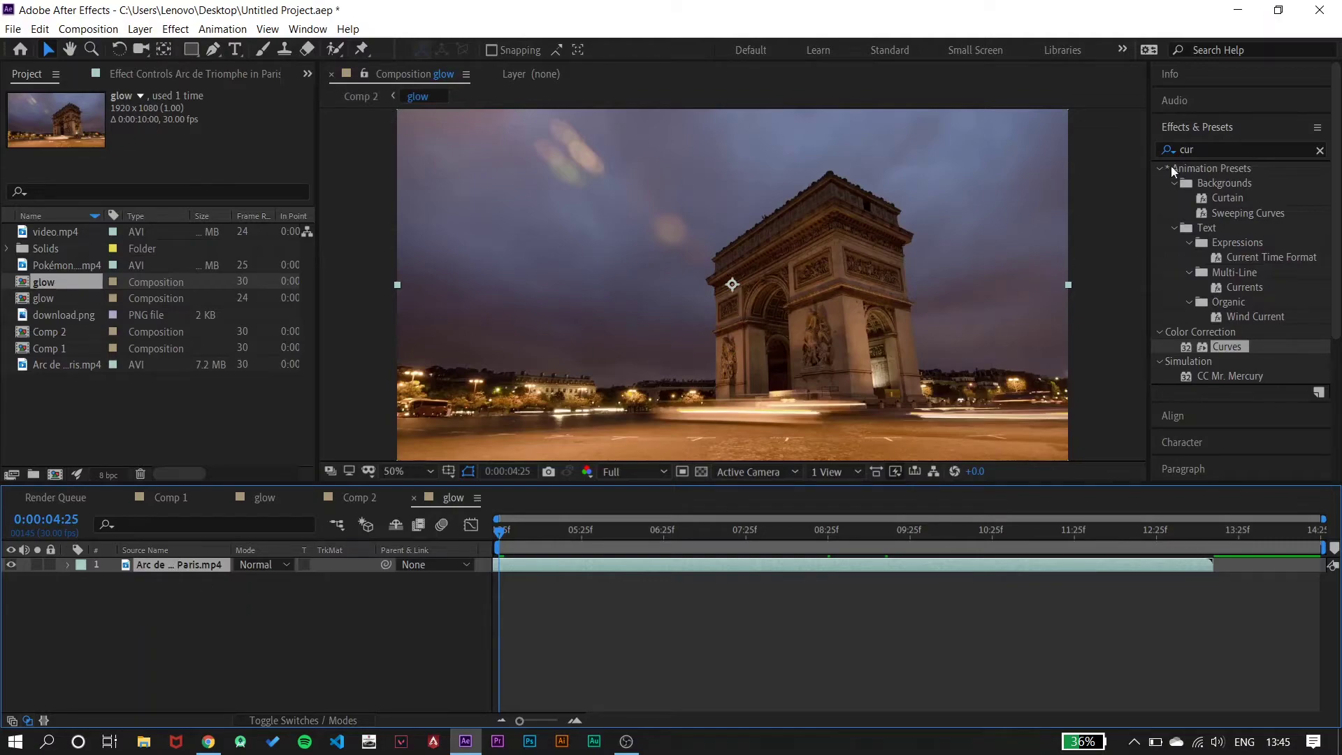
- Apply Find Edges to the footage with Invert turned on
left_click(1214, 148)
key("BackSpace")
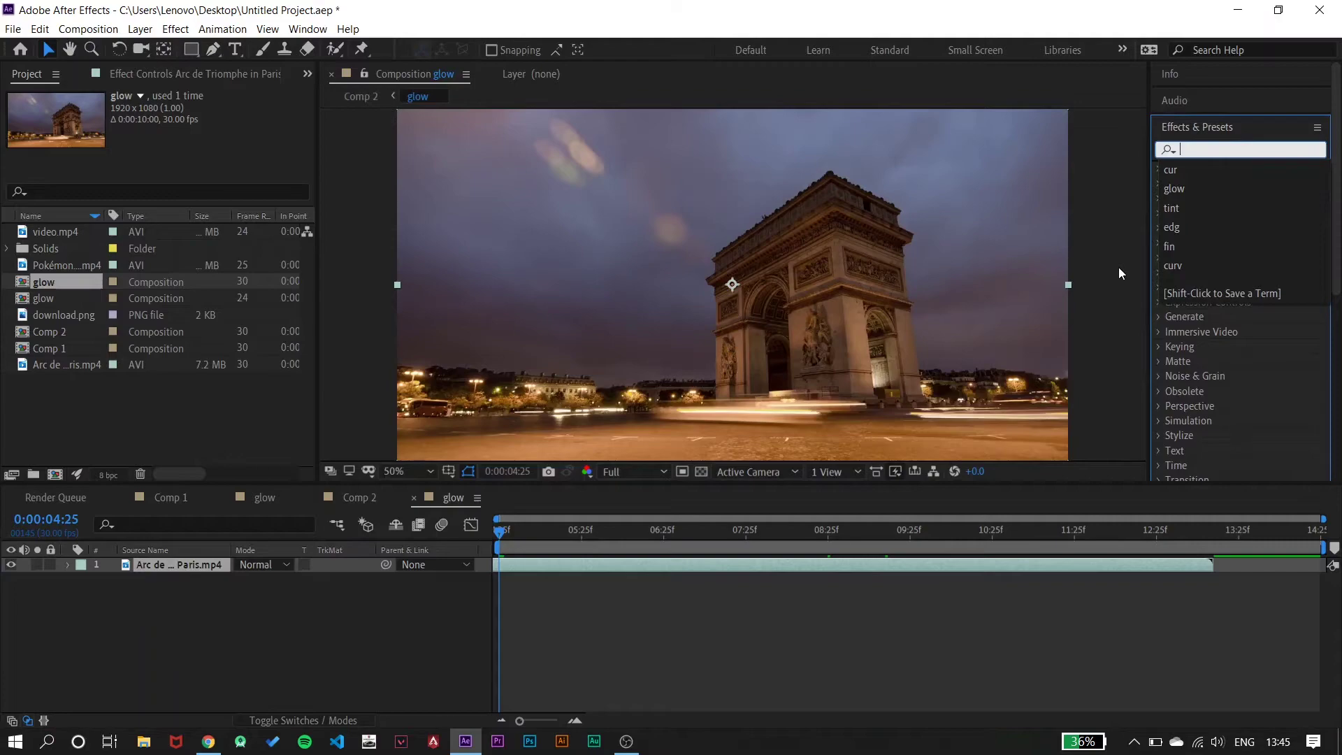
type("edge")
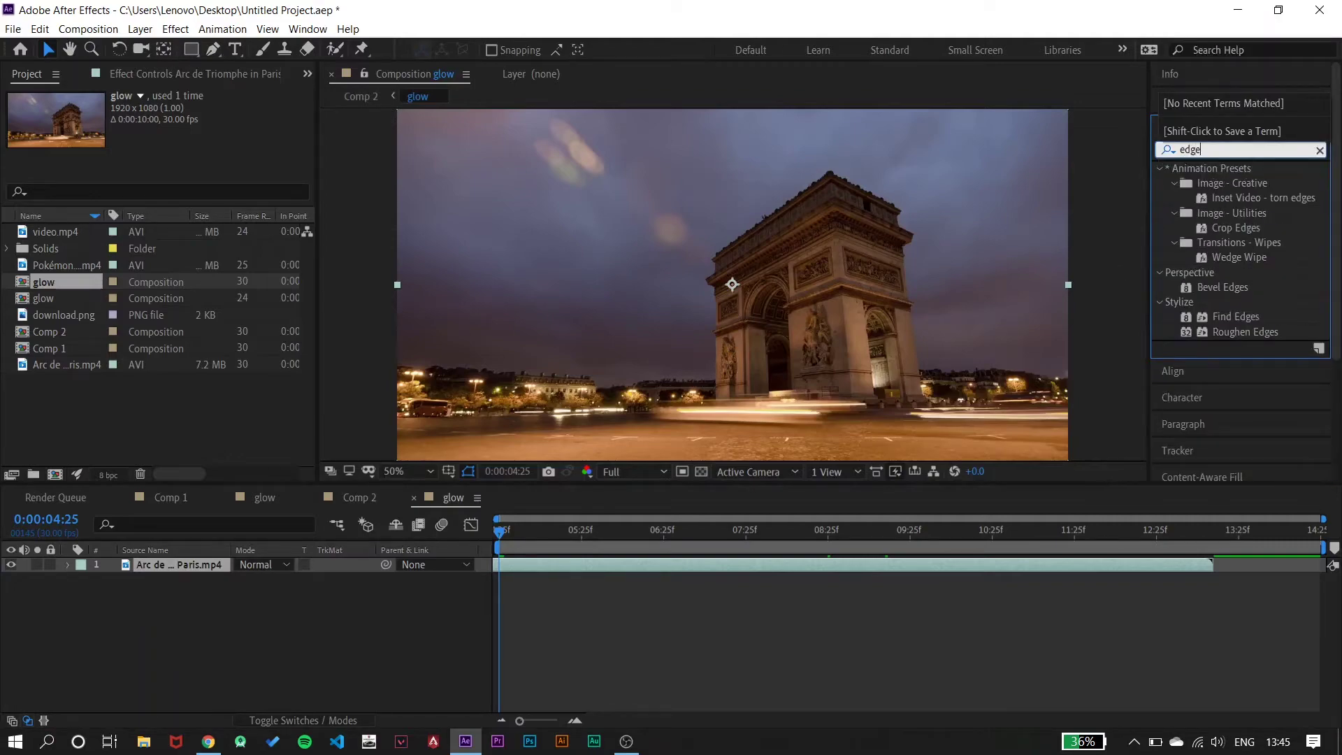
left_click_drag(1219, 316, 787, 314)
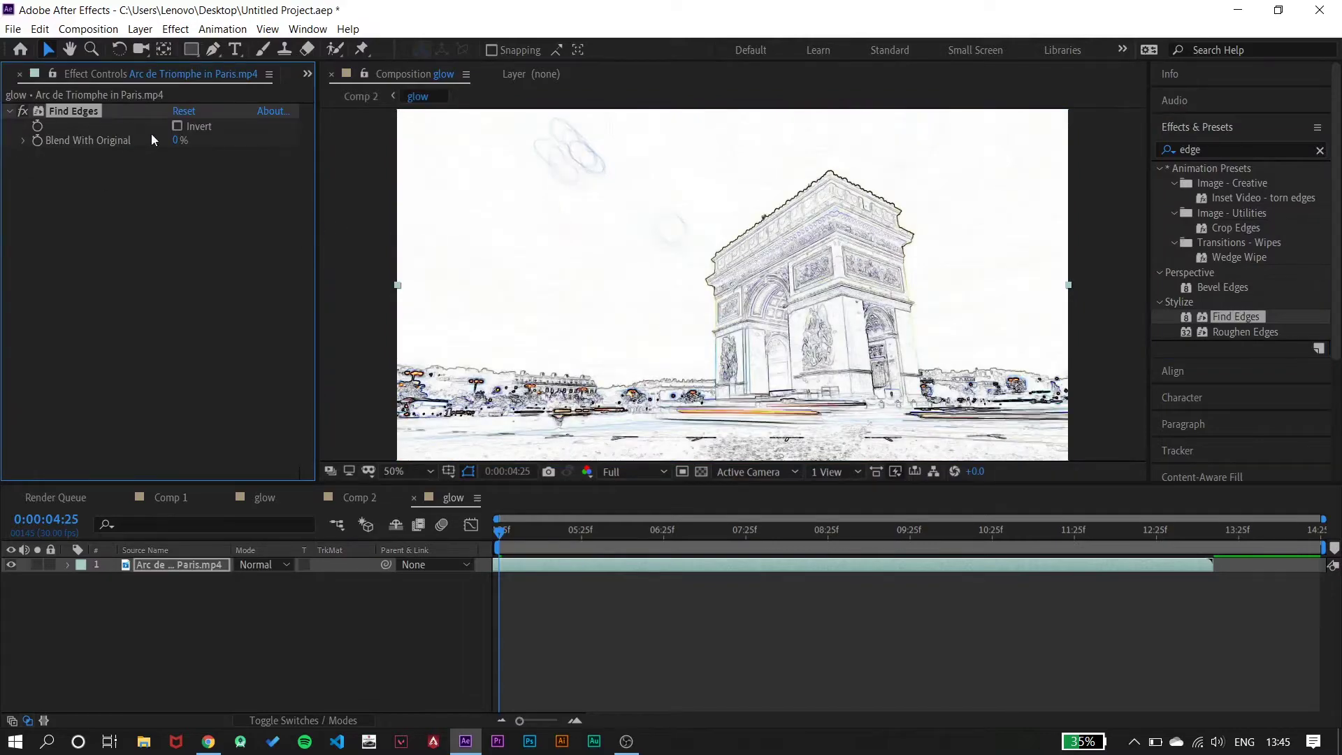
left_click(176, 126)
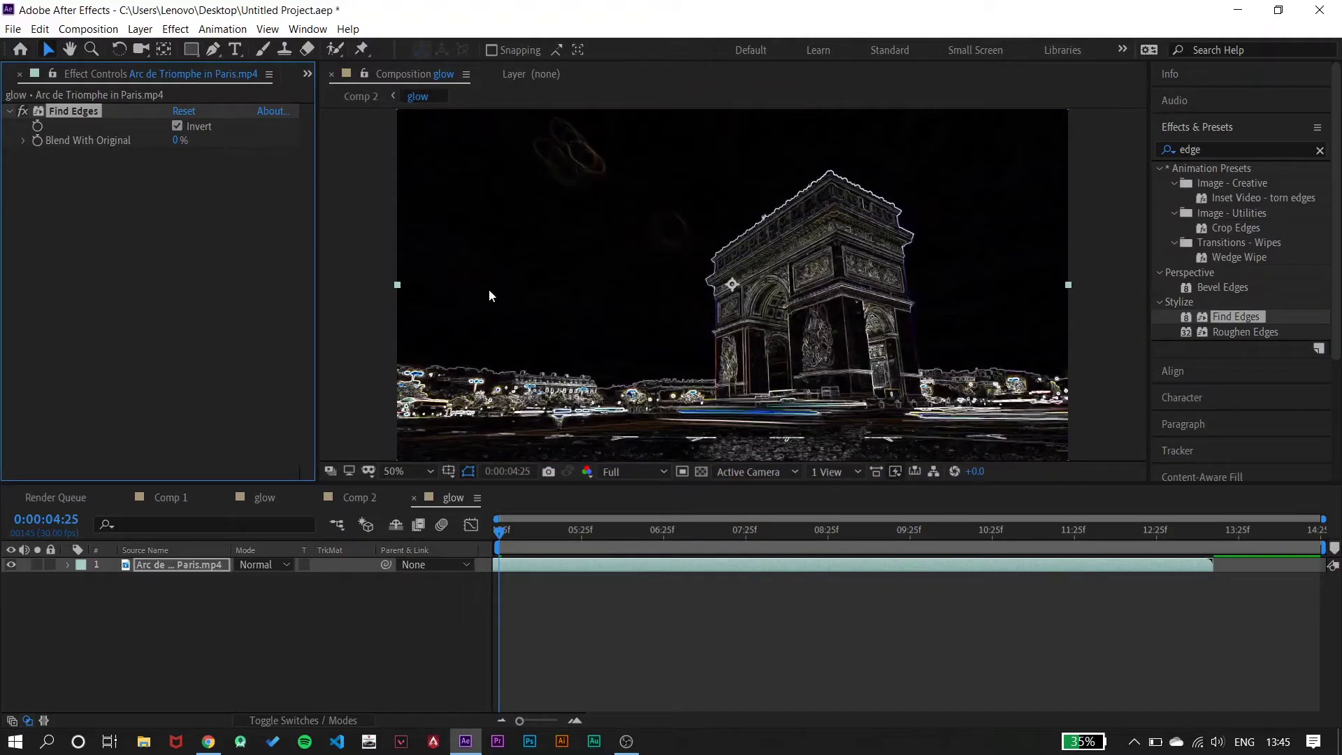
- Apply the Tint effect to the edge footage and open its Map White To colour
left_click(1223, 149)
key("BackSpace")
key("BackSpace")
key("BackSpace")
key("BackSpace")
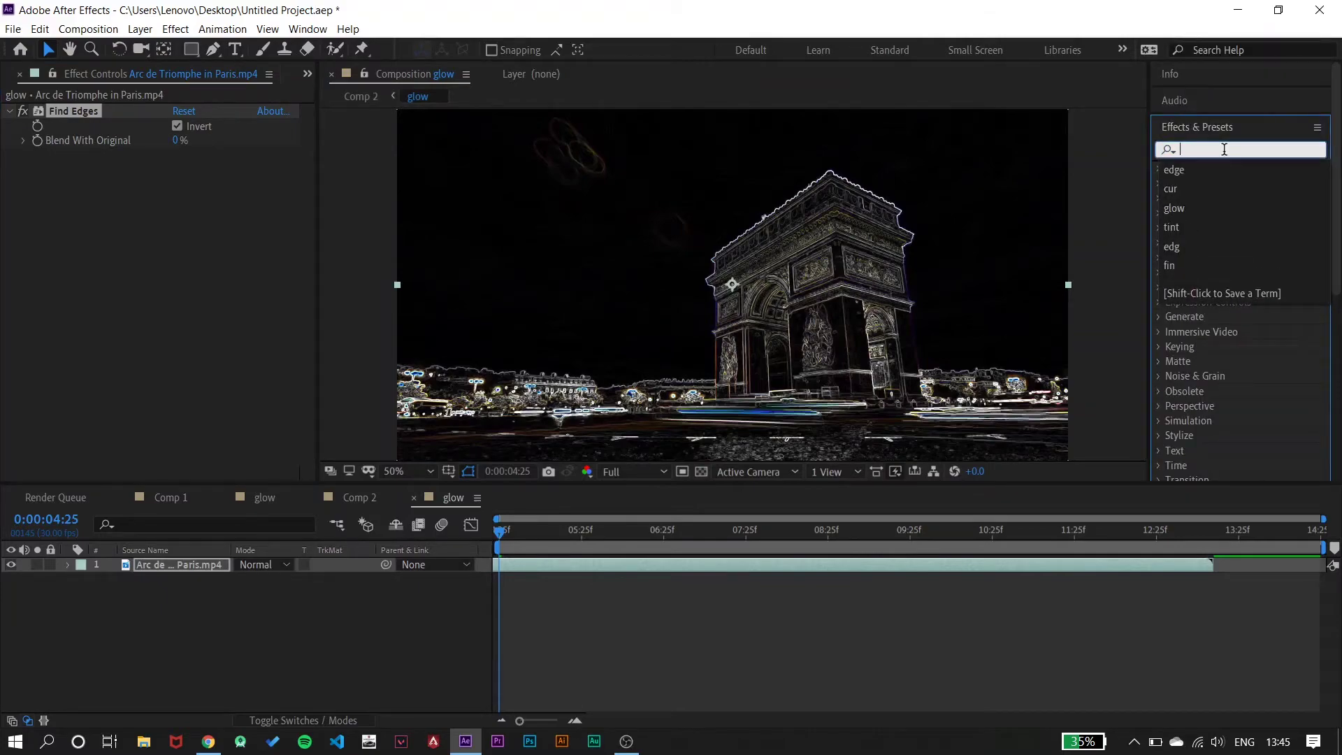
left_click(1224, 150)
type("tint")
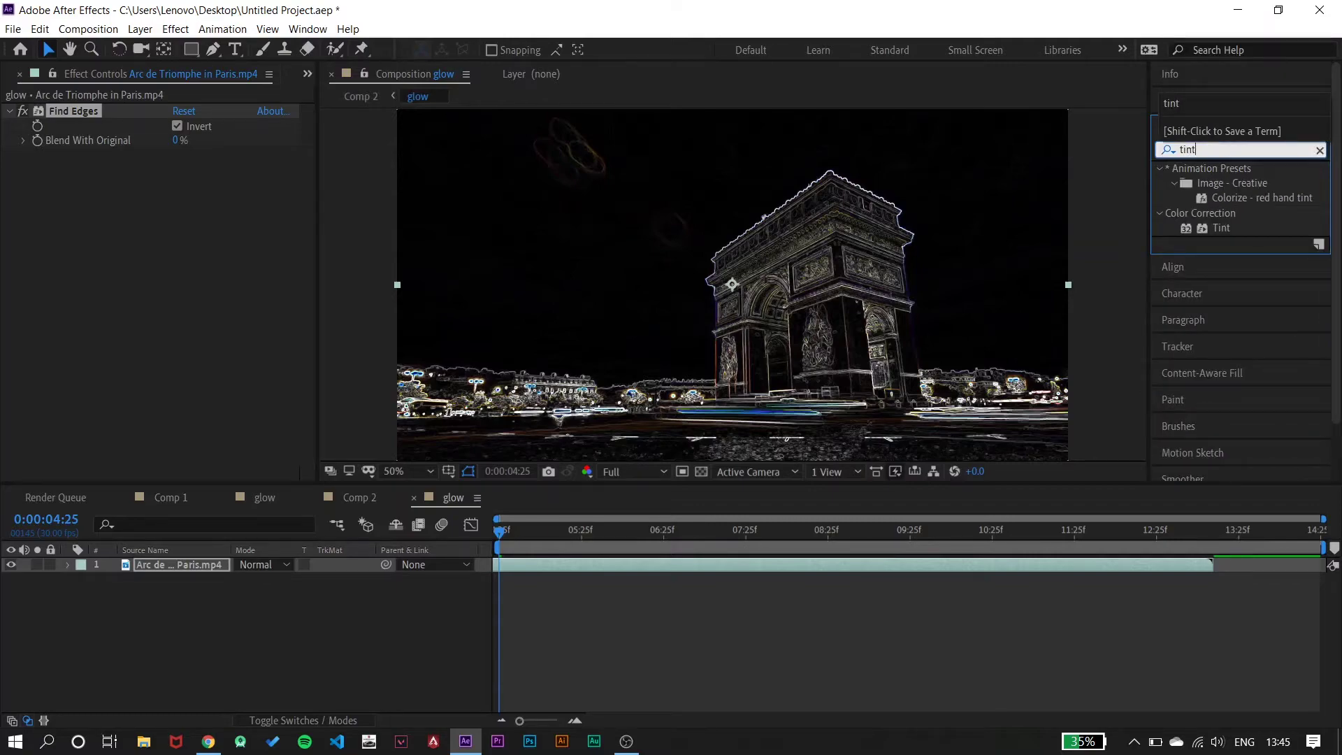
left_click_drag(1220, 229, 997, 239)
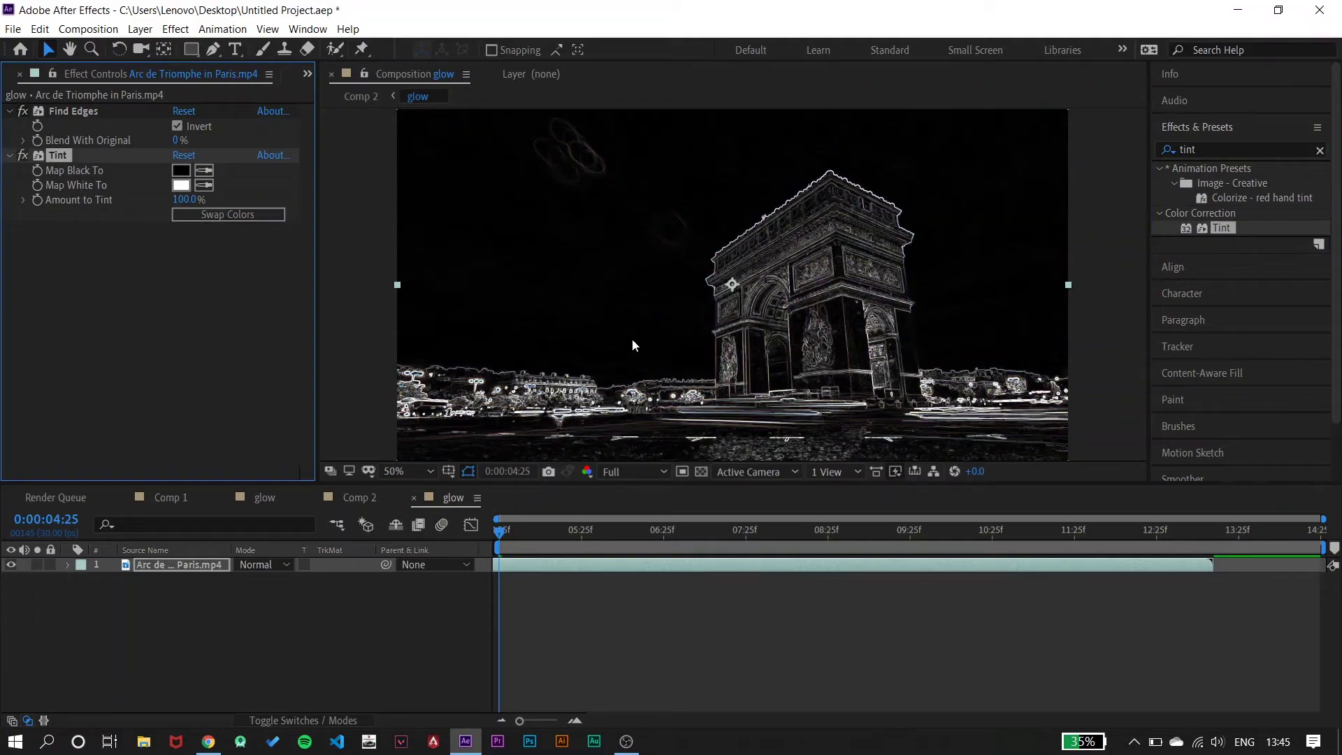
left_click(181, 185)
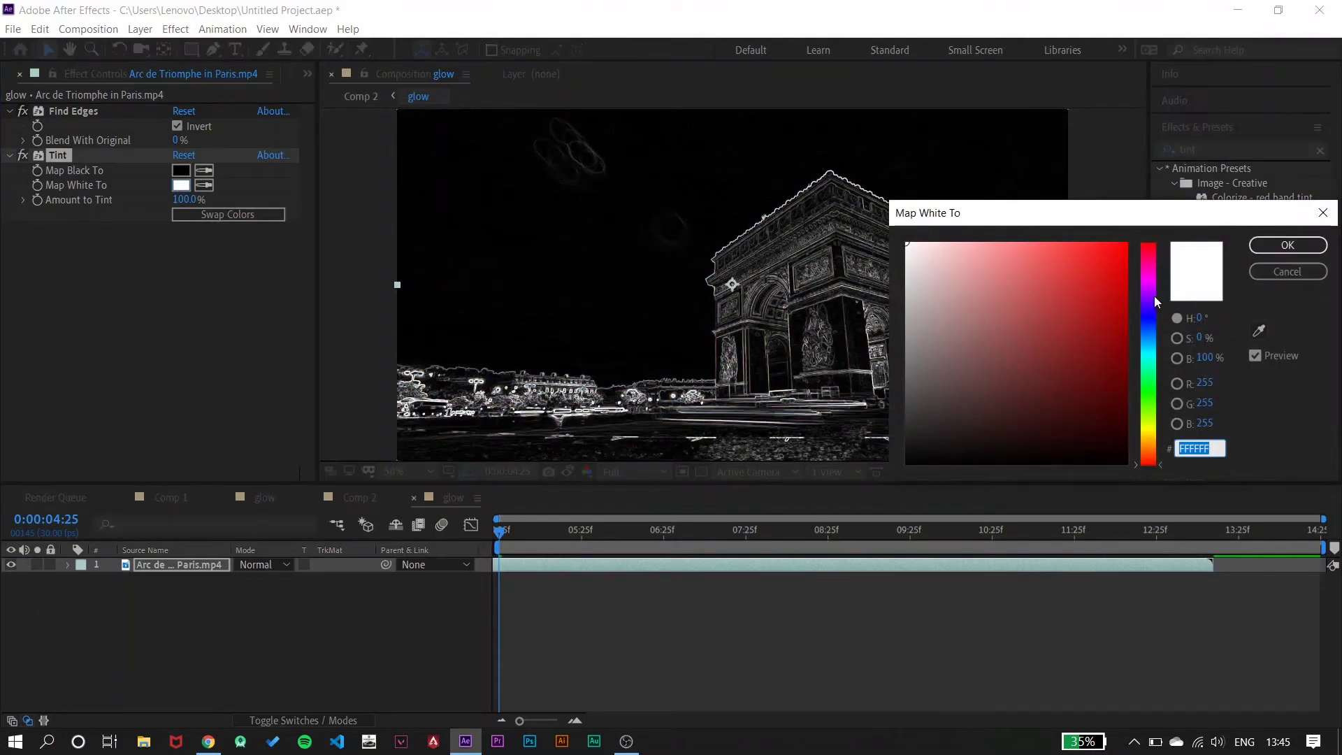
- Set Tint's Map White To a bright cyan, 17DAFC
left_click_drag(1154, 308, 1152, 353)
left_click(1090, 262)
left_click_drag(1090, 263, 1107, 245)
left_click_drag(1150, 327, 1155, 348)
left_click_drag(1087, 301, 1081, 243)
left_click(1271, 249)
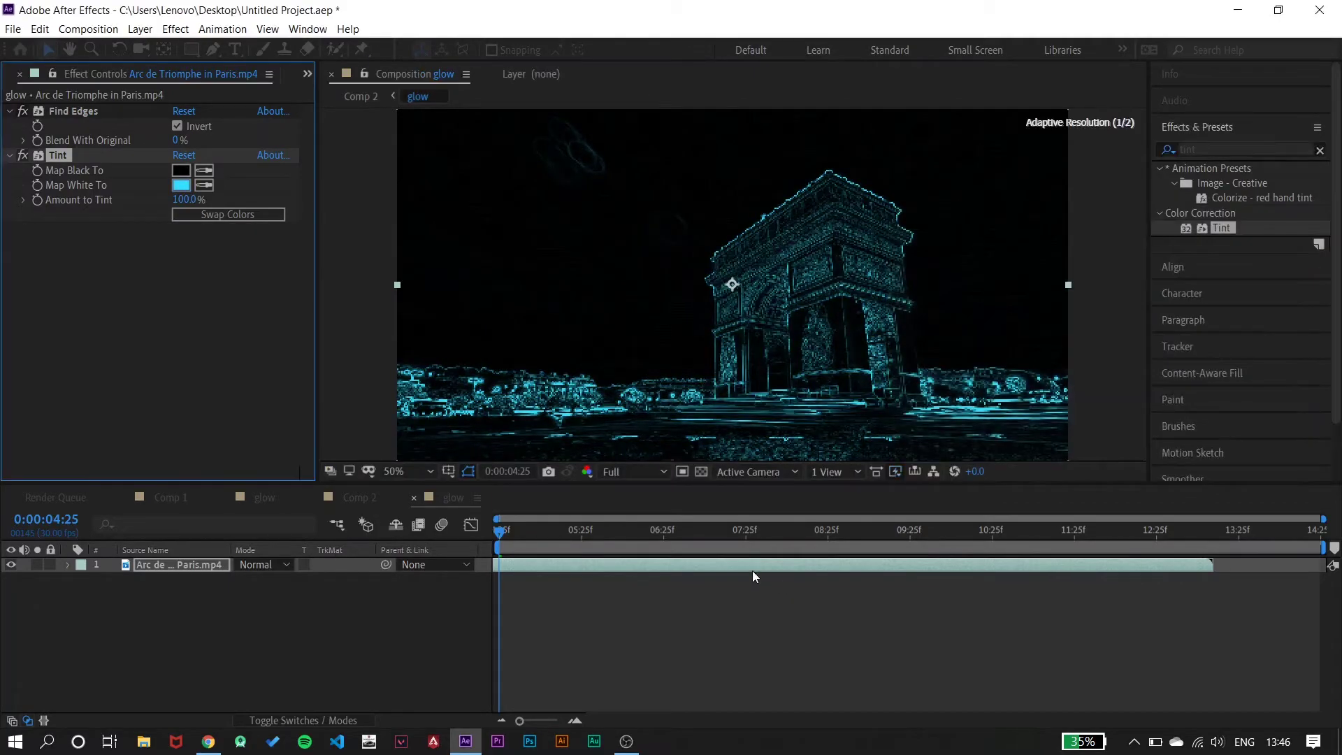
- Deselect the layer and clear the Effects & Presets search field
left_click(183, 603)
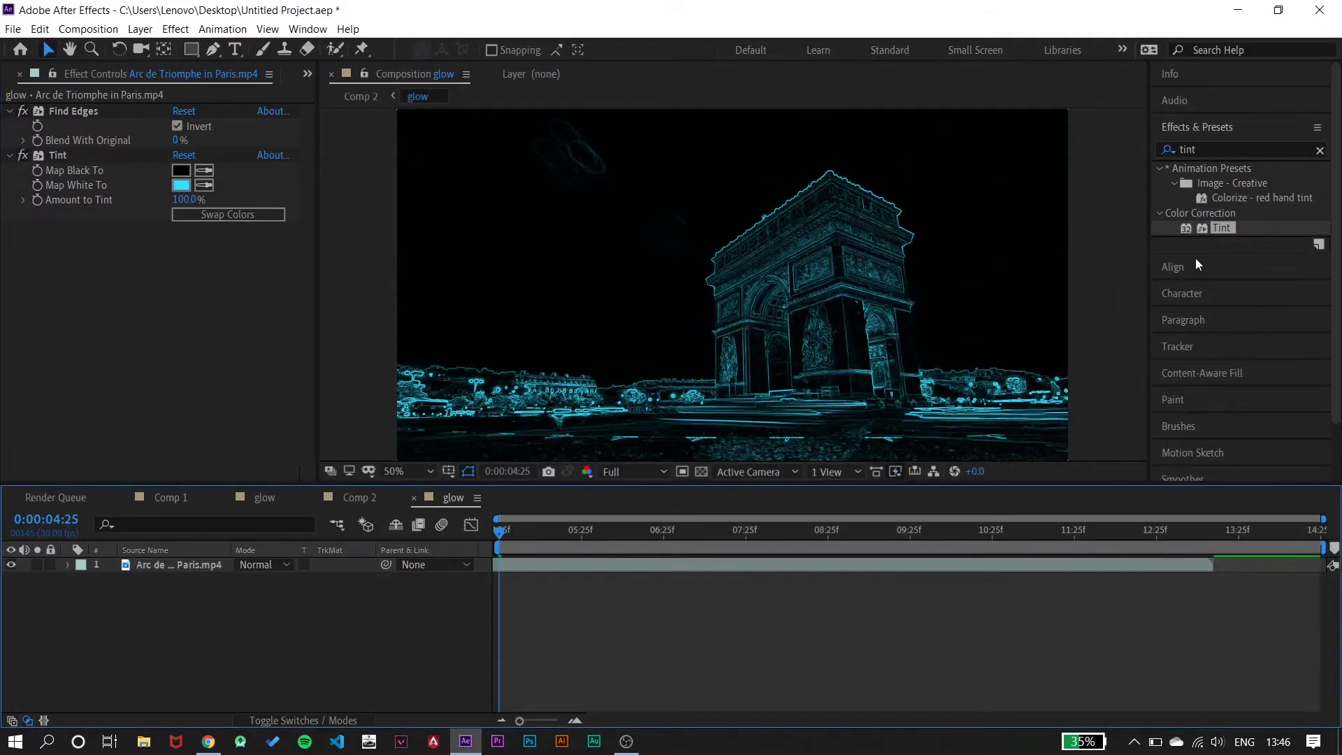
left_click(1228, 149)
key("BackSpace")
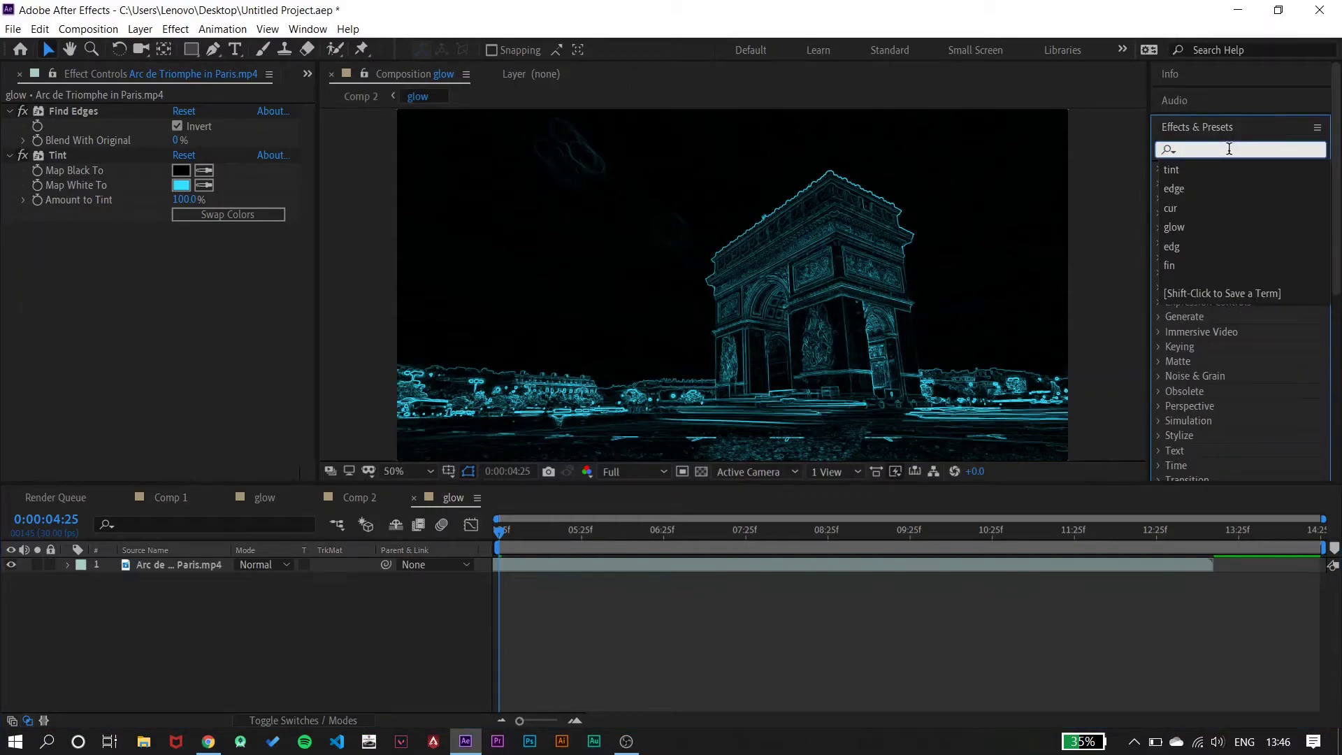
- Apply a Glow effect to the cyan edge footage and adjust its threshold
type("glow")
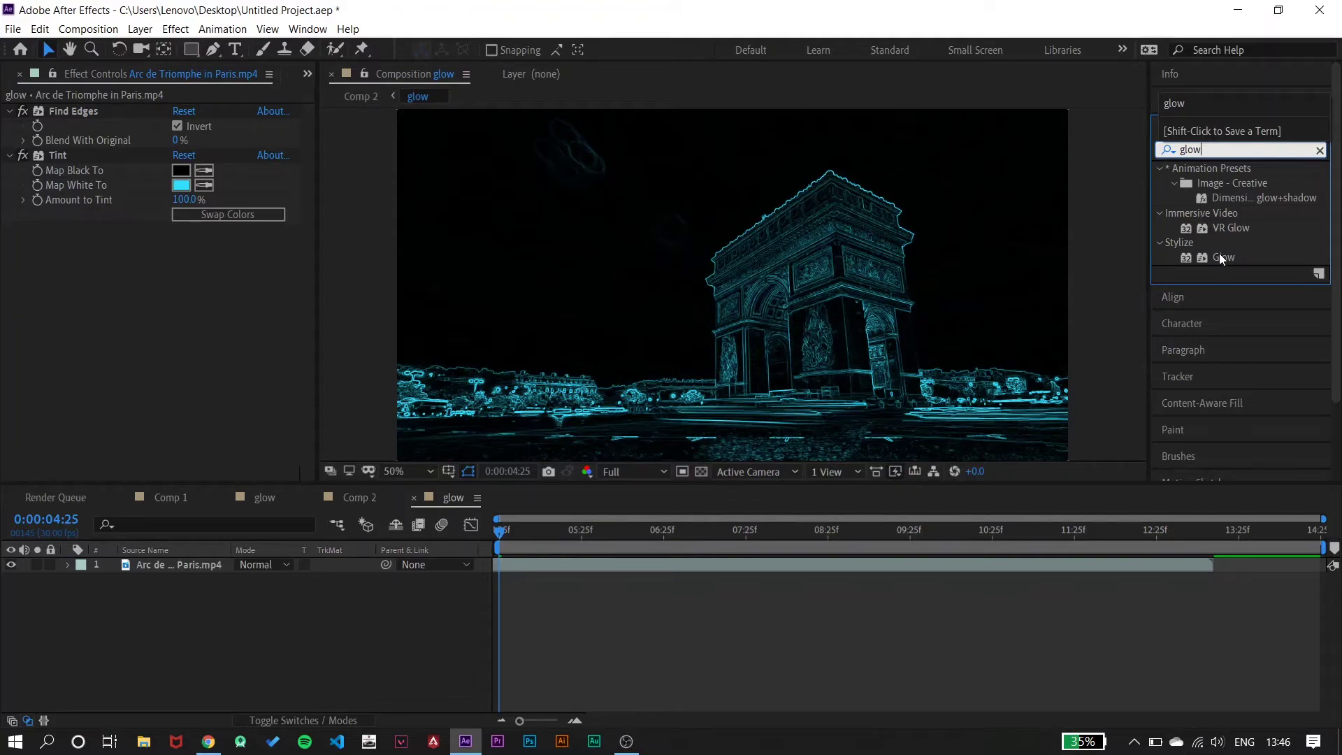
left_click_drag(1222, 256, 1088, 255)
left_click_drag(1238, 260, 598, 261)
left_click_drag(179, 259, 227, 291)
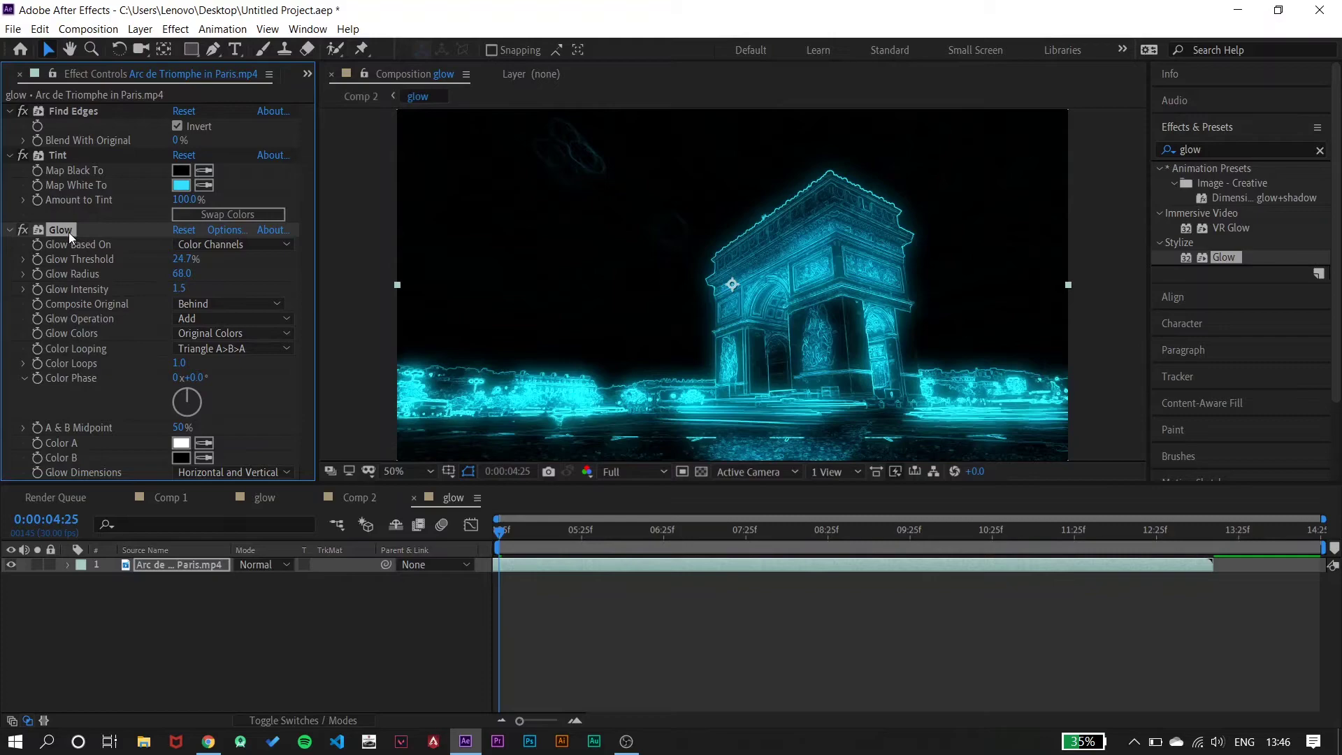
- Duplicate it as Glow 2, tighten its radius, intensity and threshold, and set Glow's radius to 46.0
key("ctrl+d")
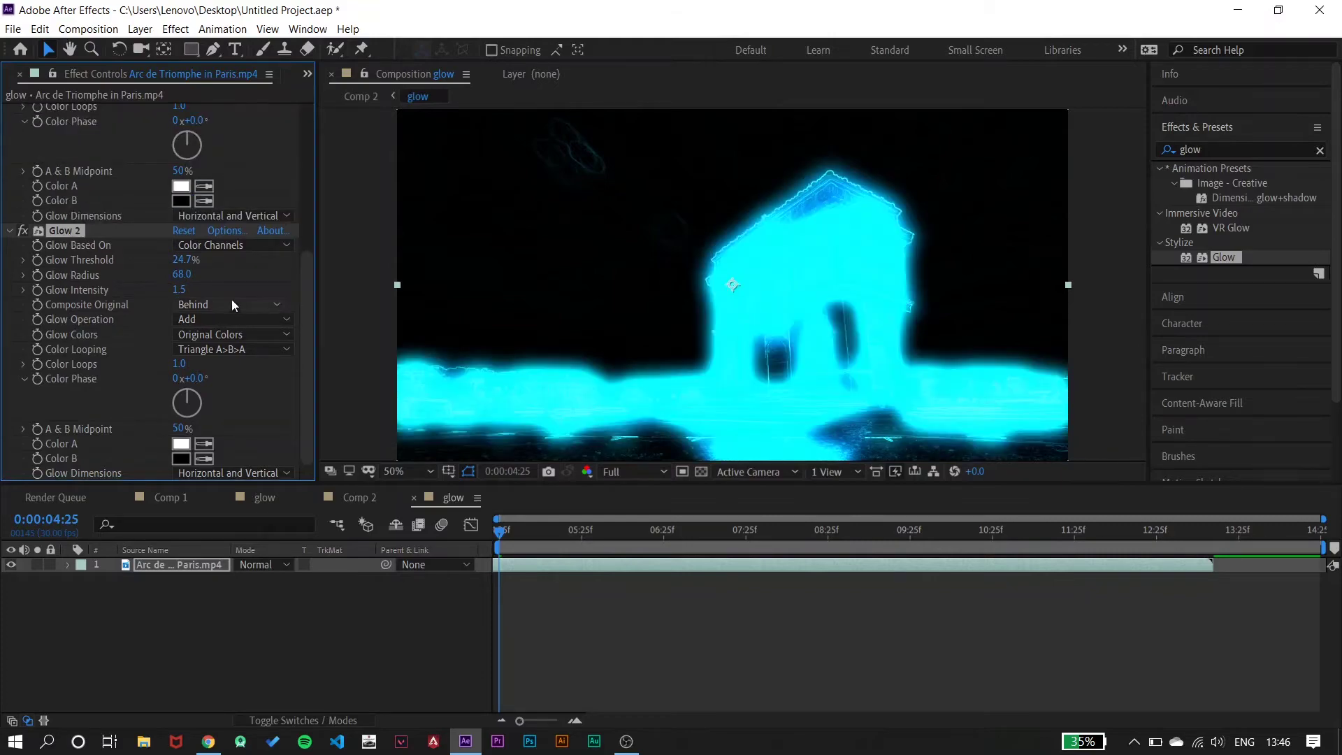
left_click_drag(180, 264, 130, 277)
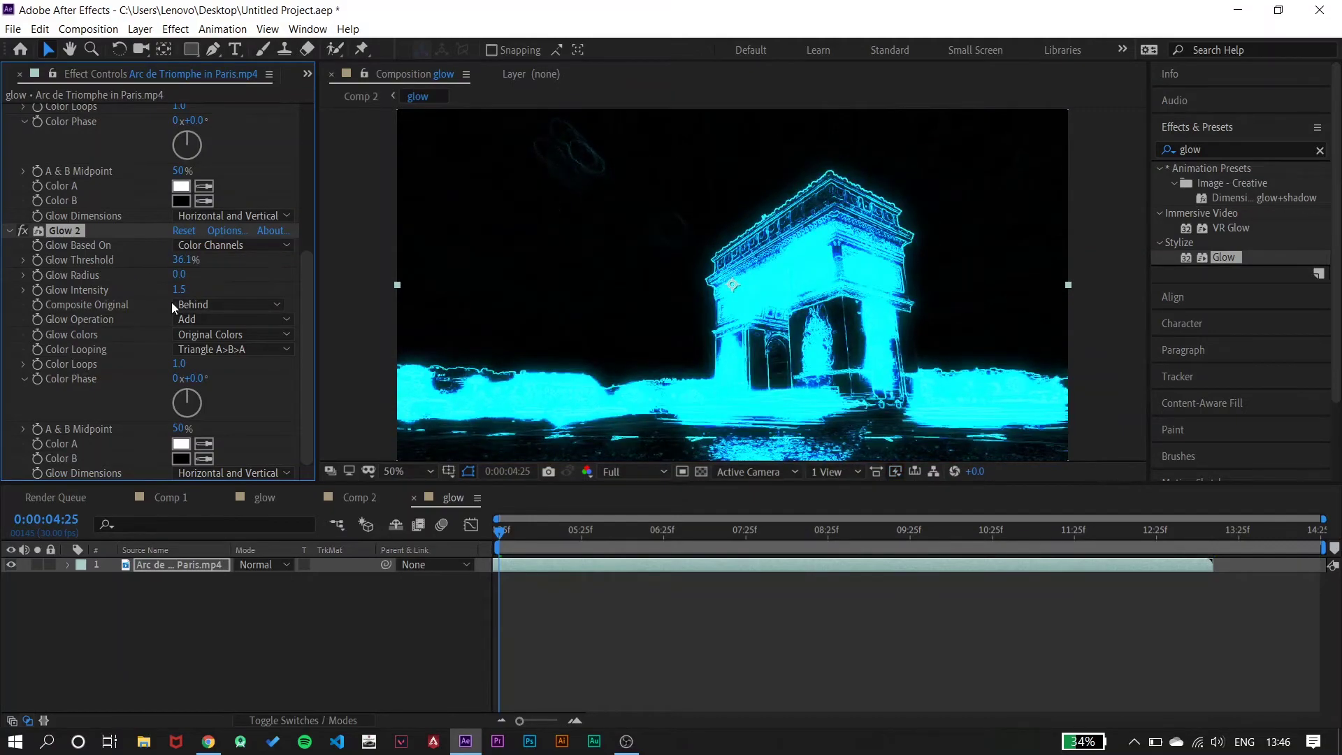
left_click_drag(179, 290, 131, 288)
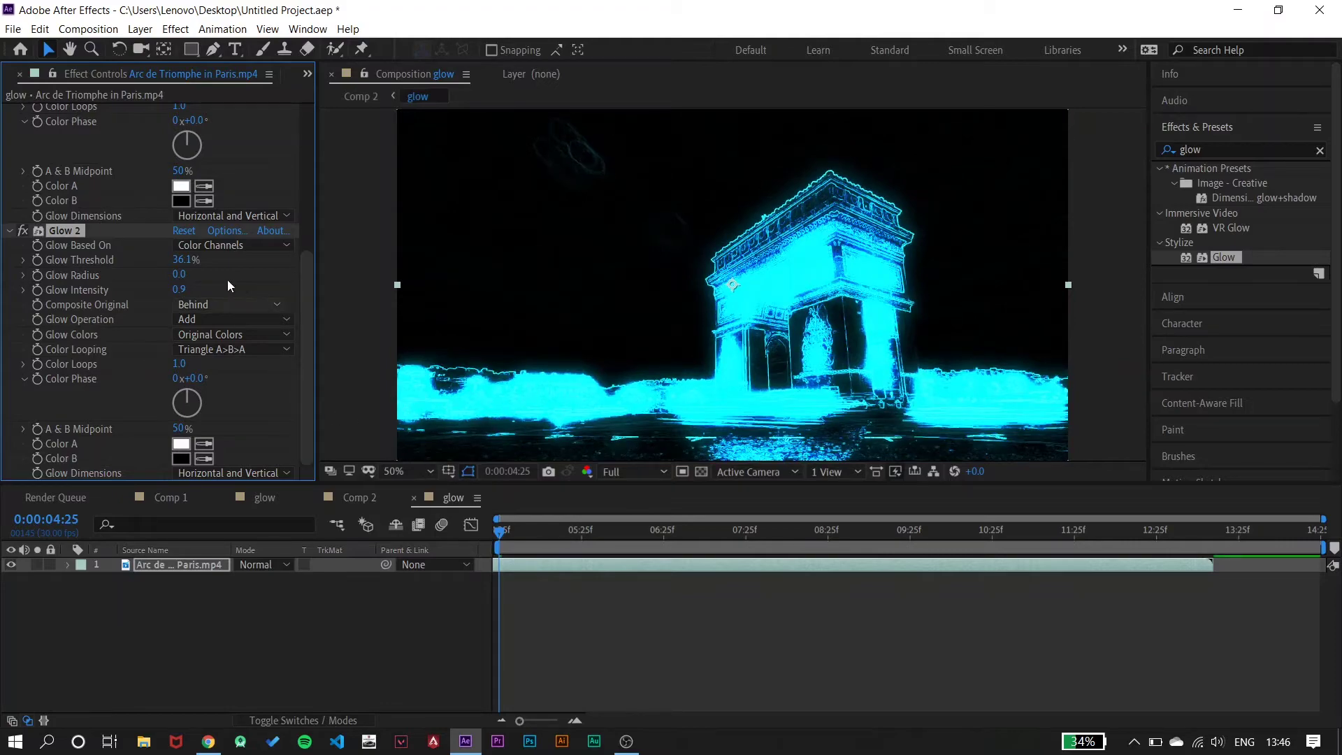
mouse_move(183, 259)
left_mouse_down()
mouse_move(153, 261)
mouse_move(186, 266)
left_mouse_up()
scroll(185, 264, "up", 4)
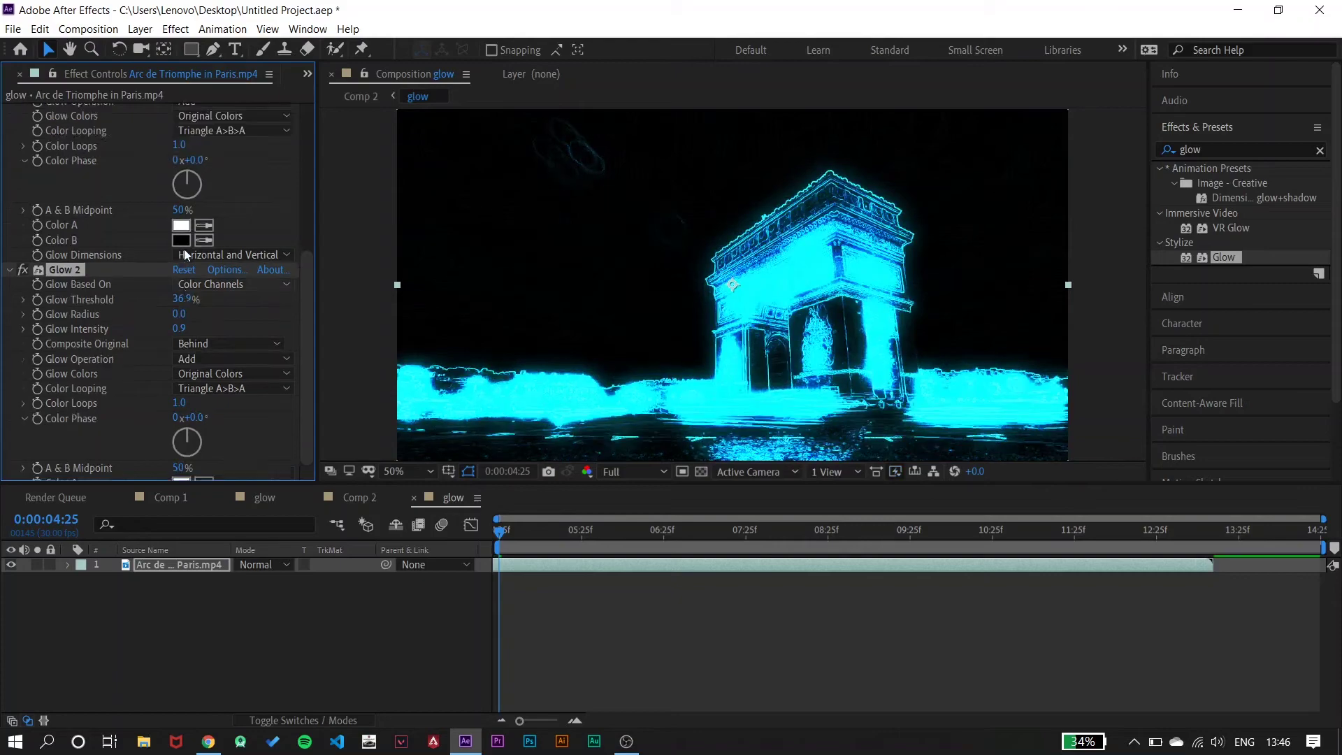
left_click_drag(185, 135, 174, 143)
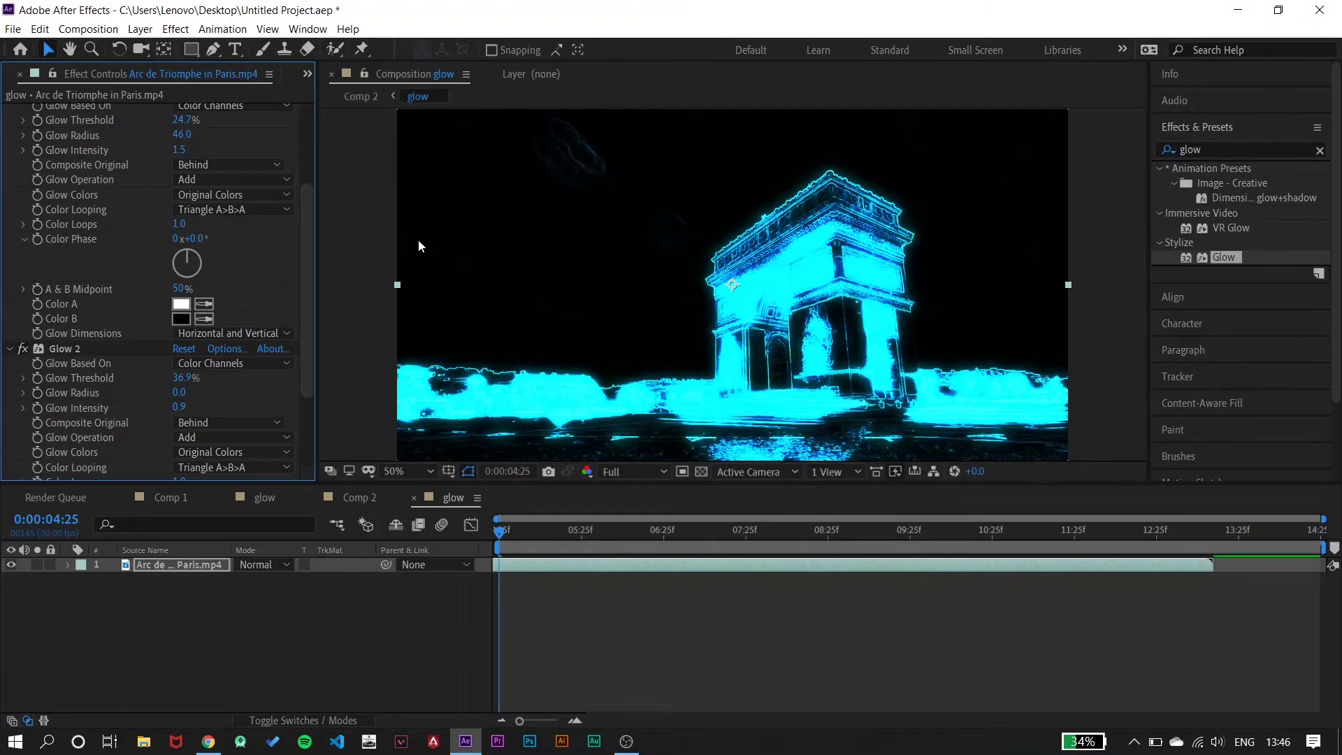
- Set the edge layer's blend mode to Screen and duplicate it into three copies
left_click(286, 610)
left_click(287, 562)
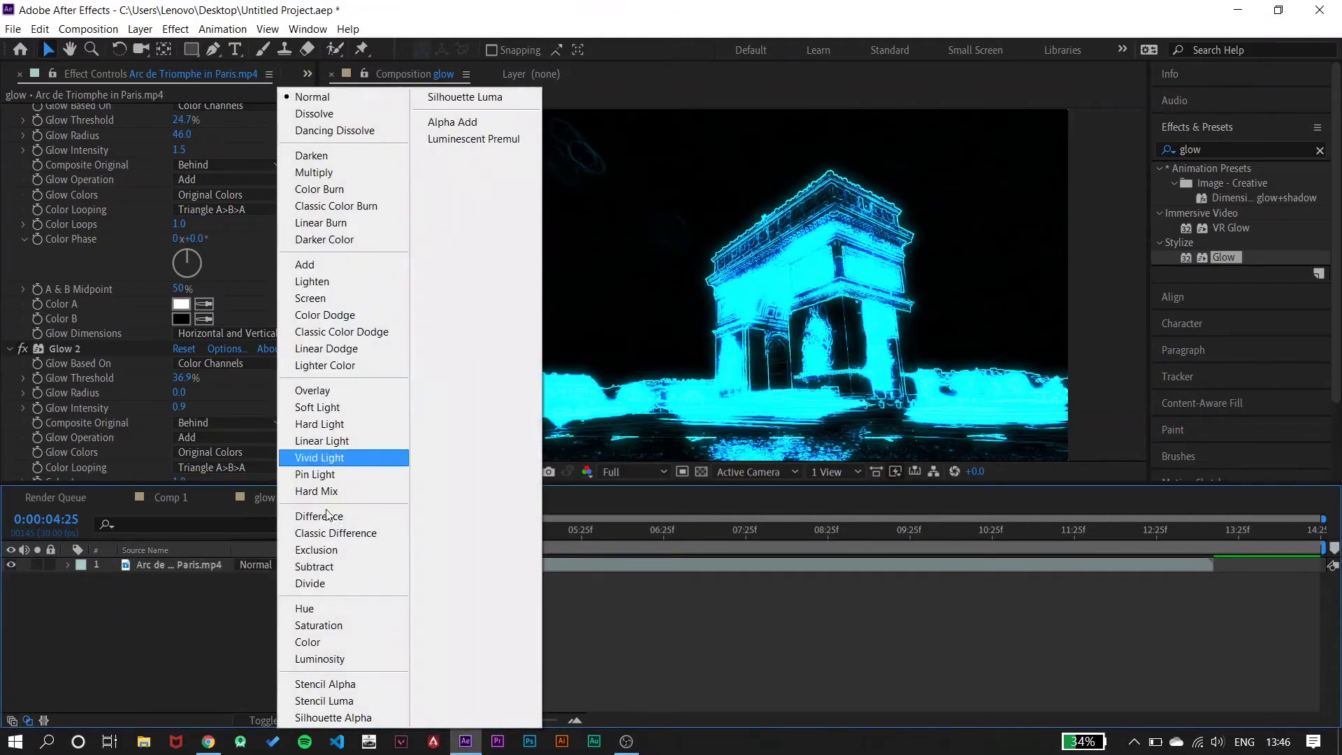
left_click(334, 291)
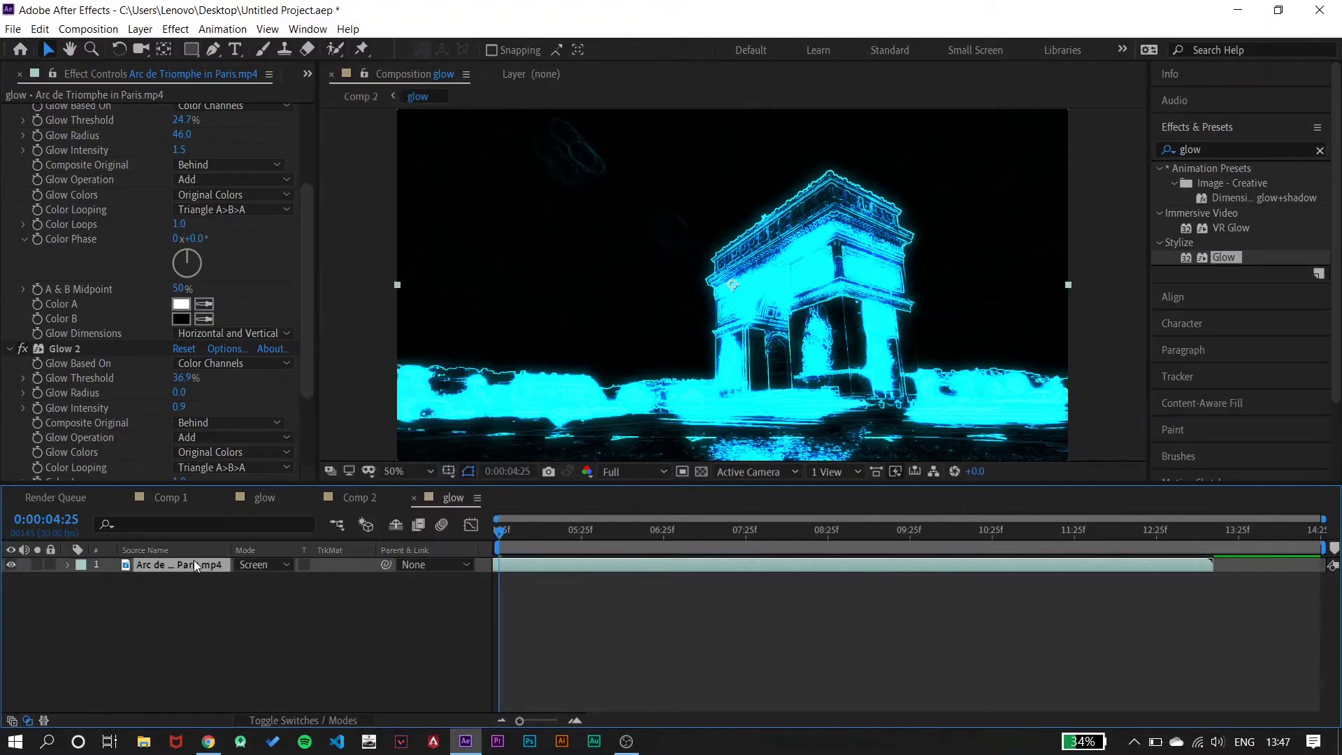
key("ctrl+d")
key("ctrl+d")
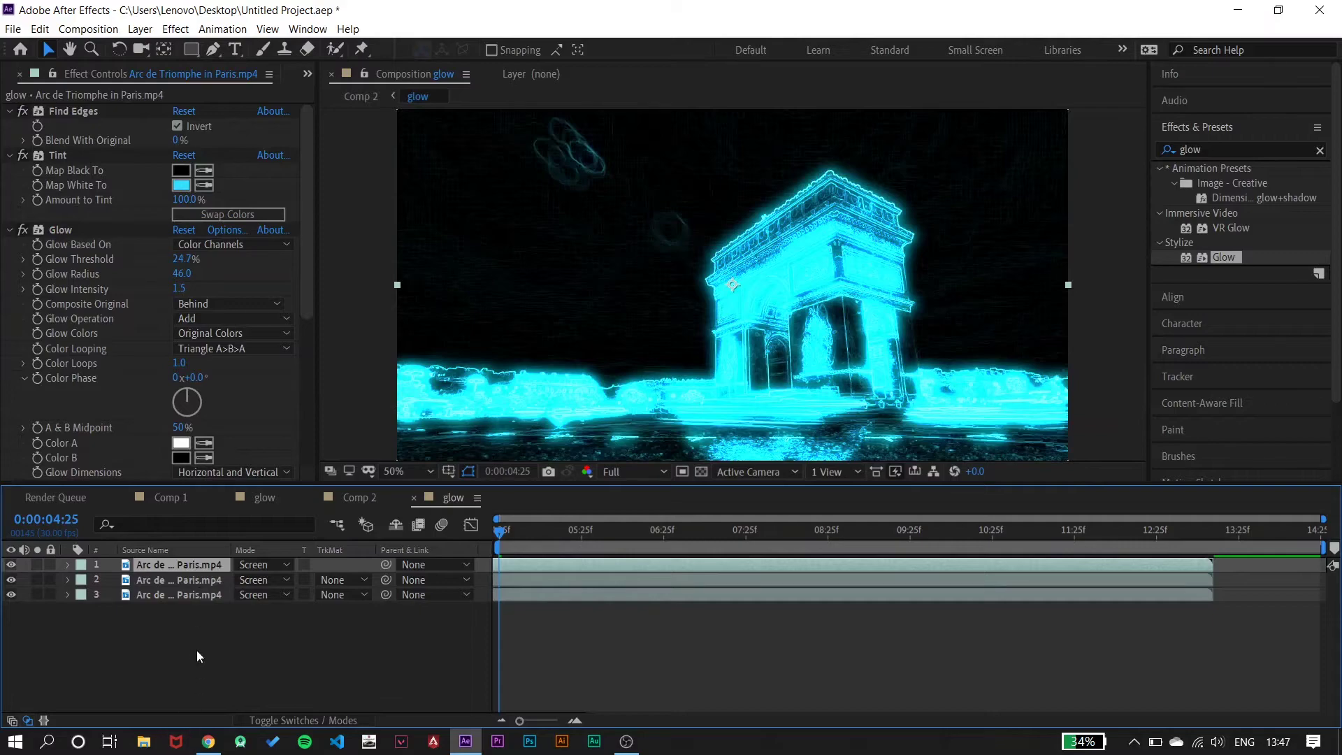
left_click(177, 680)
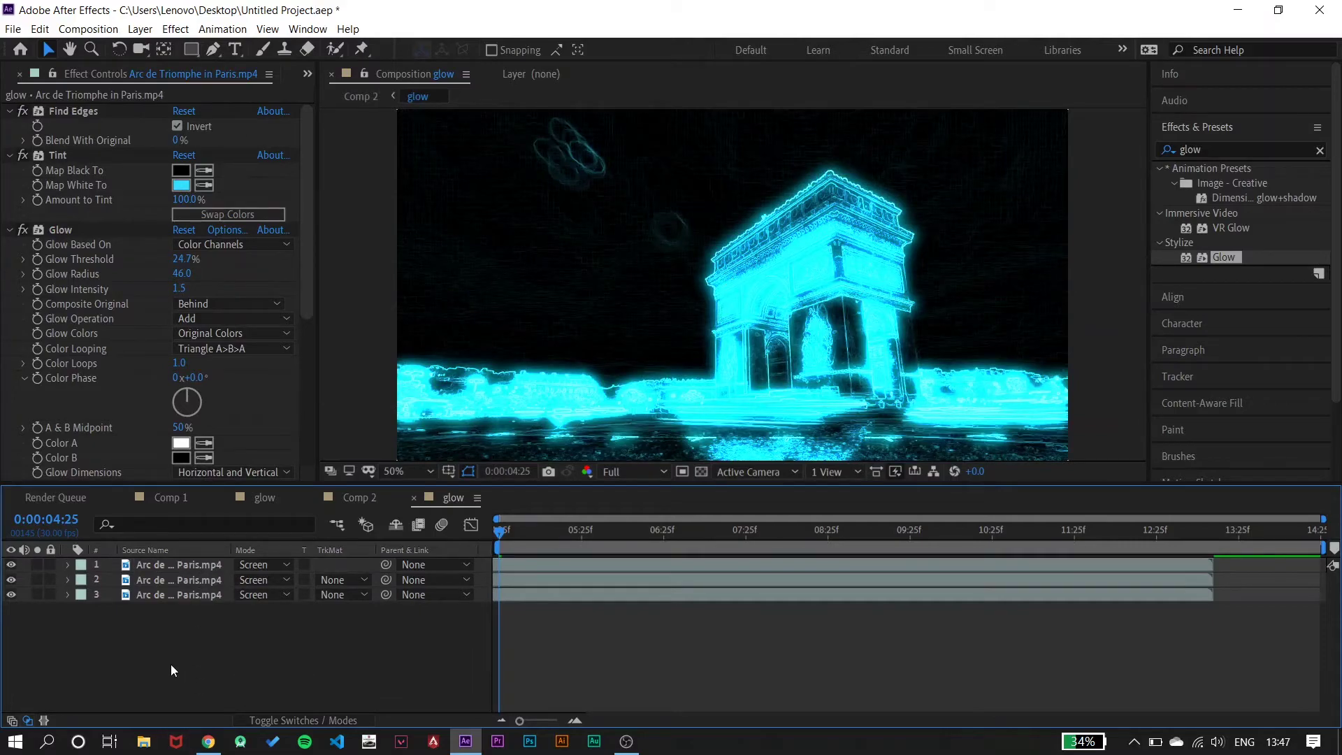
- Add a new adjustment layer at the top of the glow precomp
right_click(170, 664)
mouse_move(356, 501)
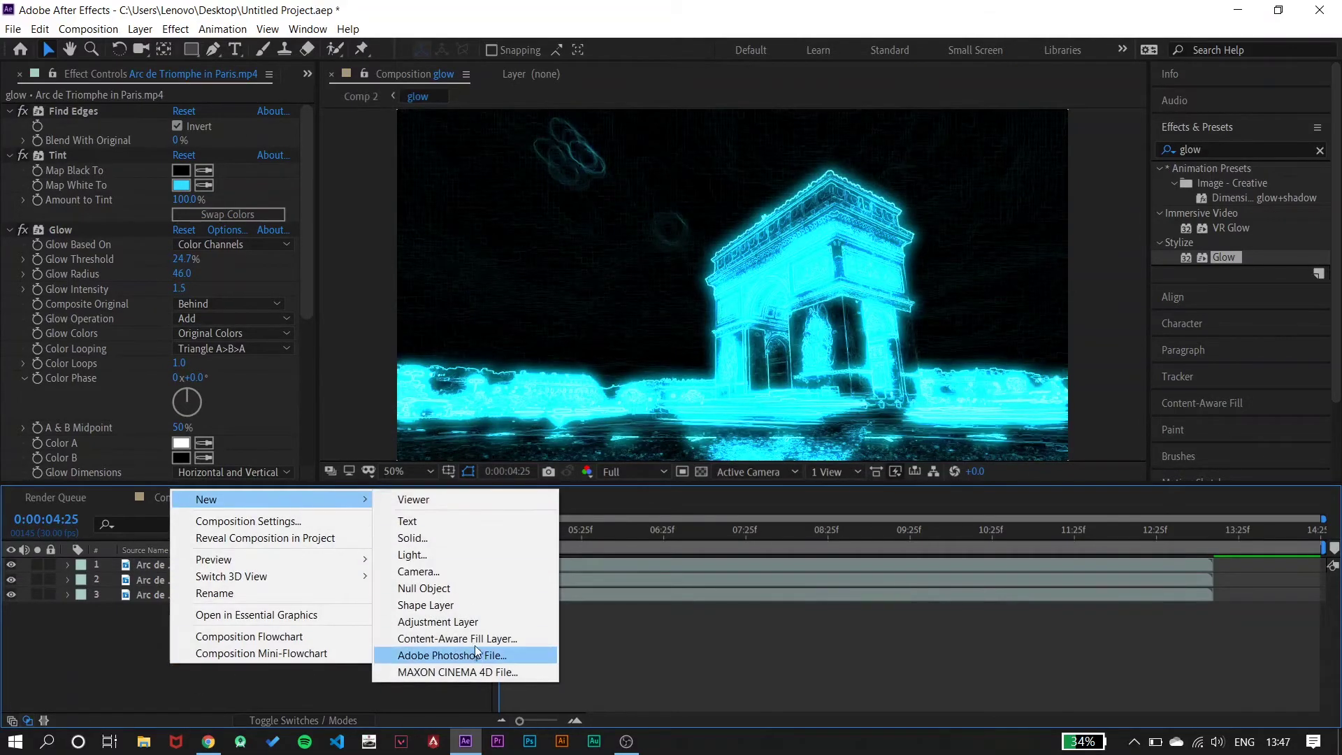
left_click(435, 621)
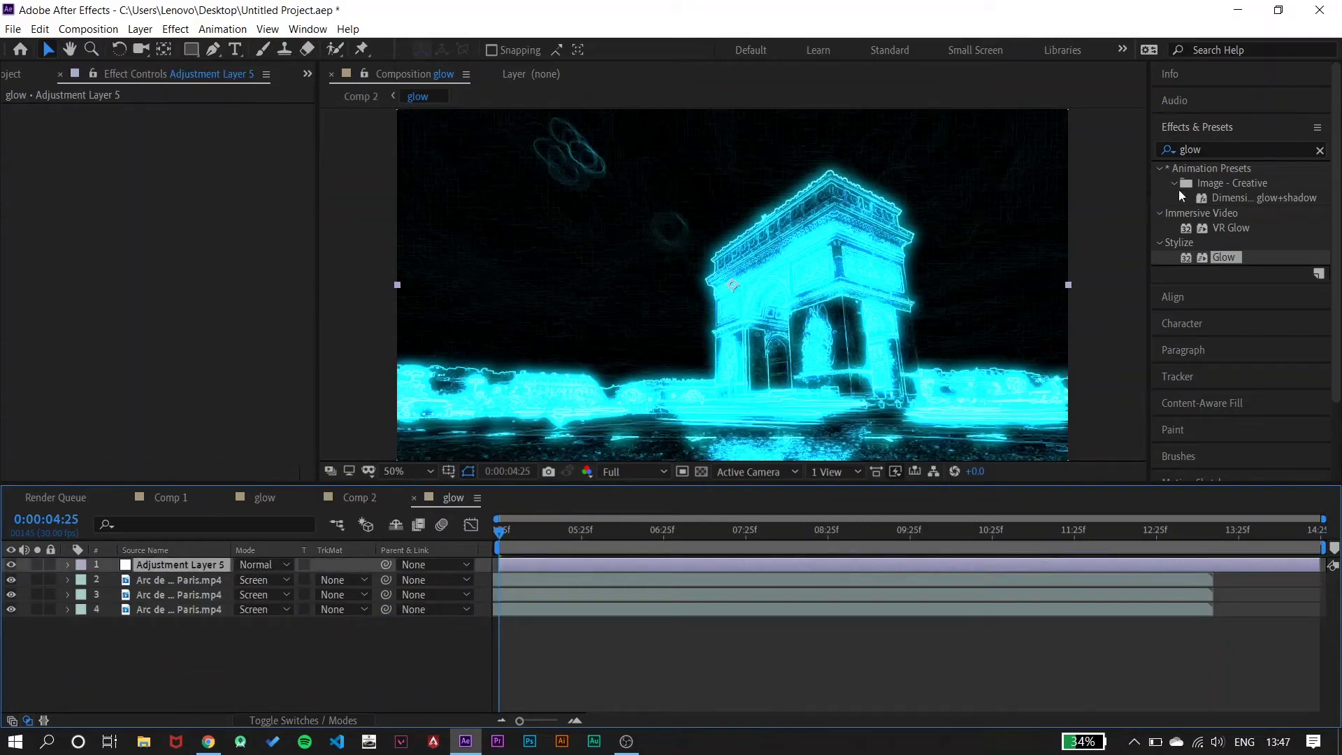
- Apply Curves to the adjustment layer and bend the RGB curve into a contrast S-curve
left_click(1212, 149)
key("BackSpace")
key("BackSpace")
key("BackSpace")
key("BackSpace")
type("curv")
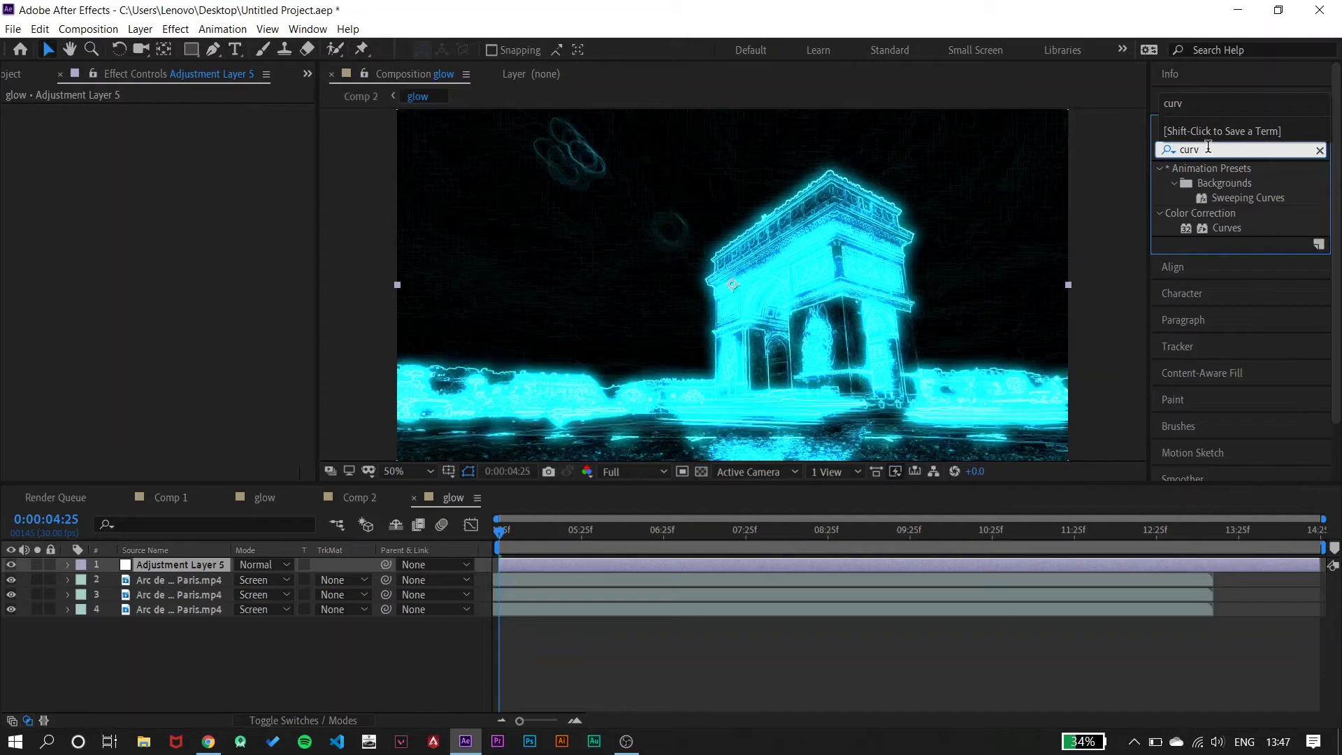
left_click_drag(1226, 228, 727, 231)
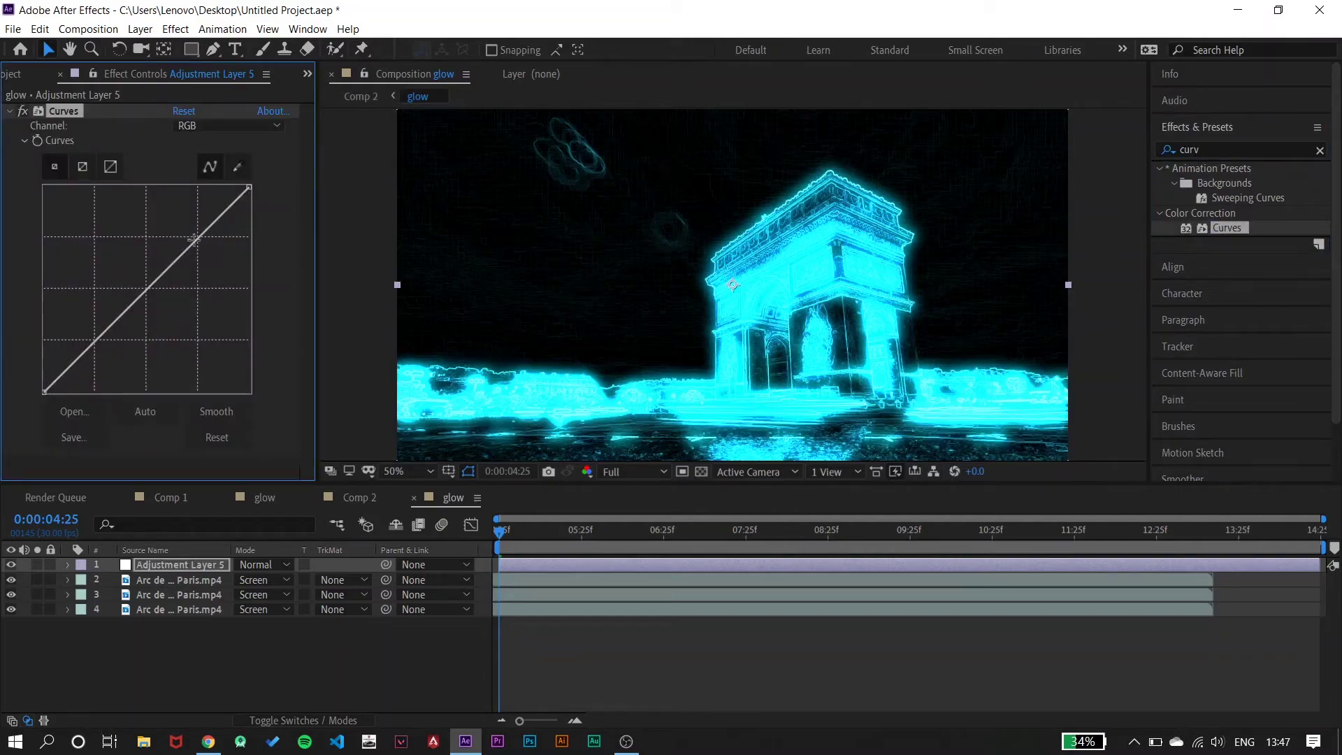
left_click_drag(188, 250, 173, 234)
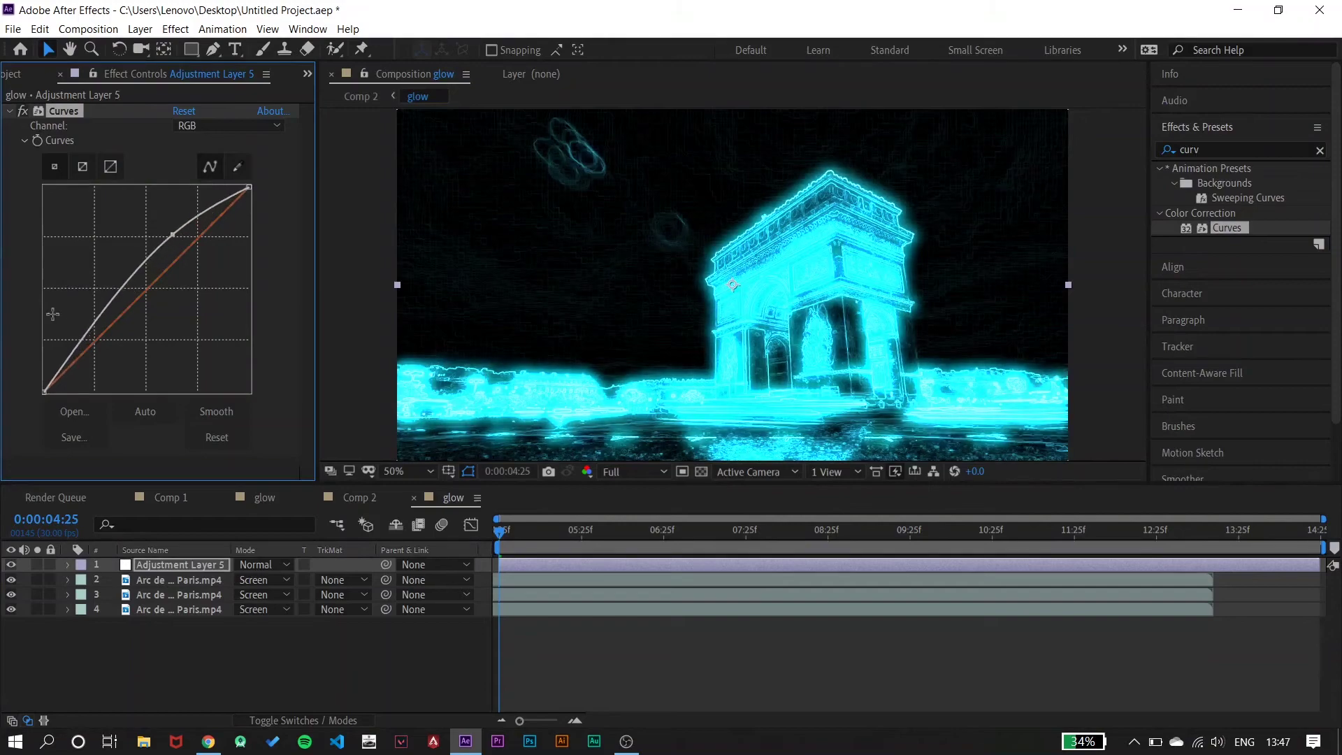
mouse_move(107, 307)
left_mouse_down()
mouse_move(124, 340)
mouse_move(124, 327)
left_mouse_up()
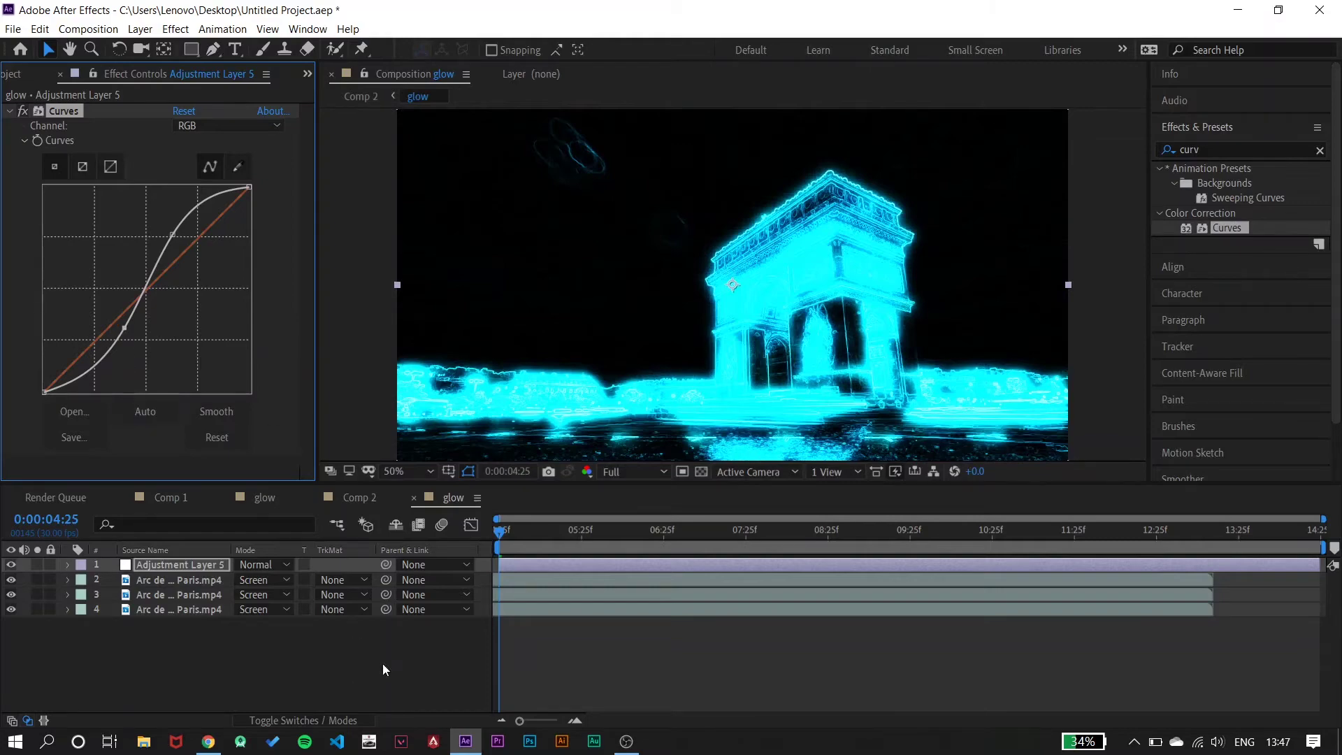
left_click_drag(501, 535, 439, 539)
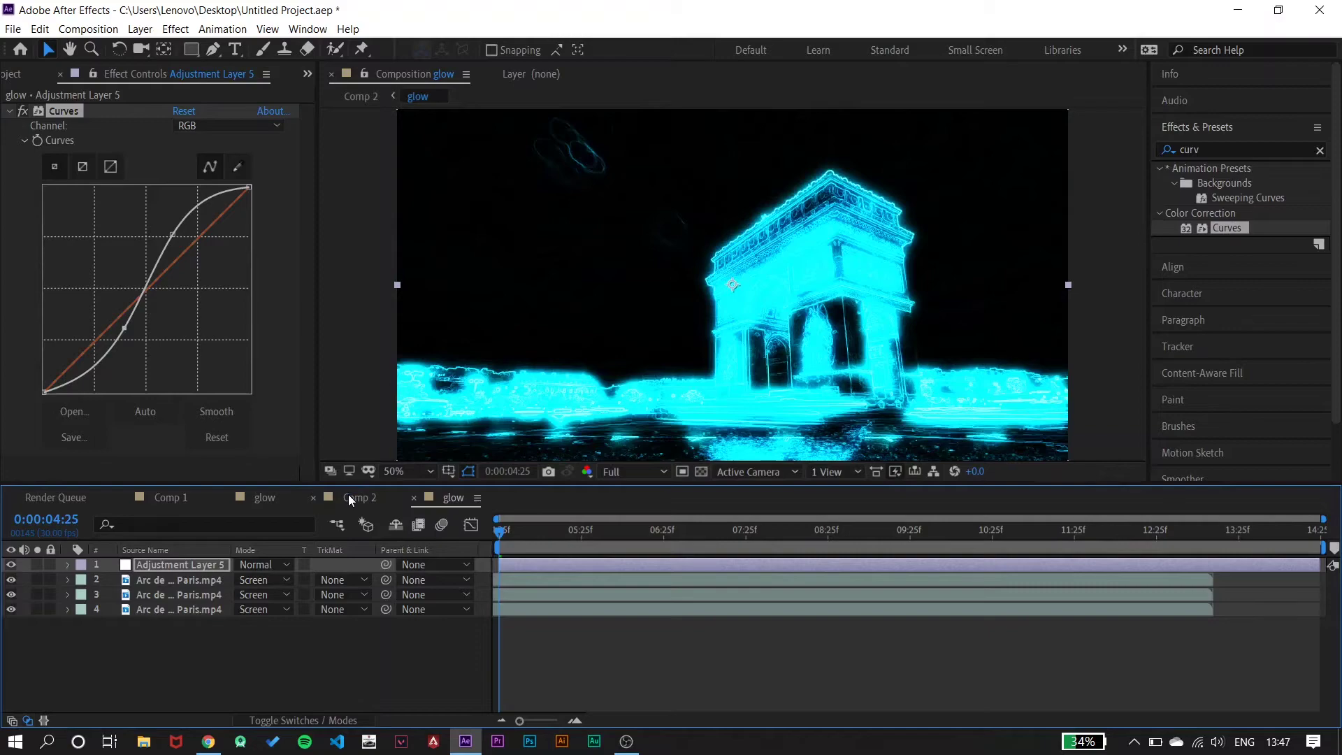
- In Comp 2, set the glow layer's blending mode to Screen over the footage
left_click(348, 494)
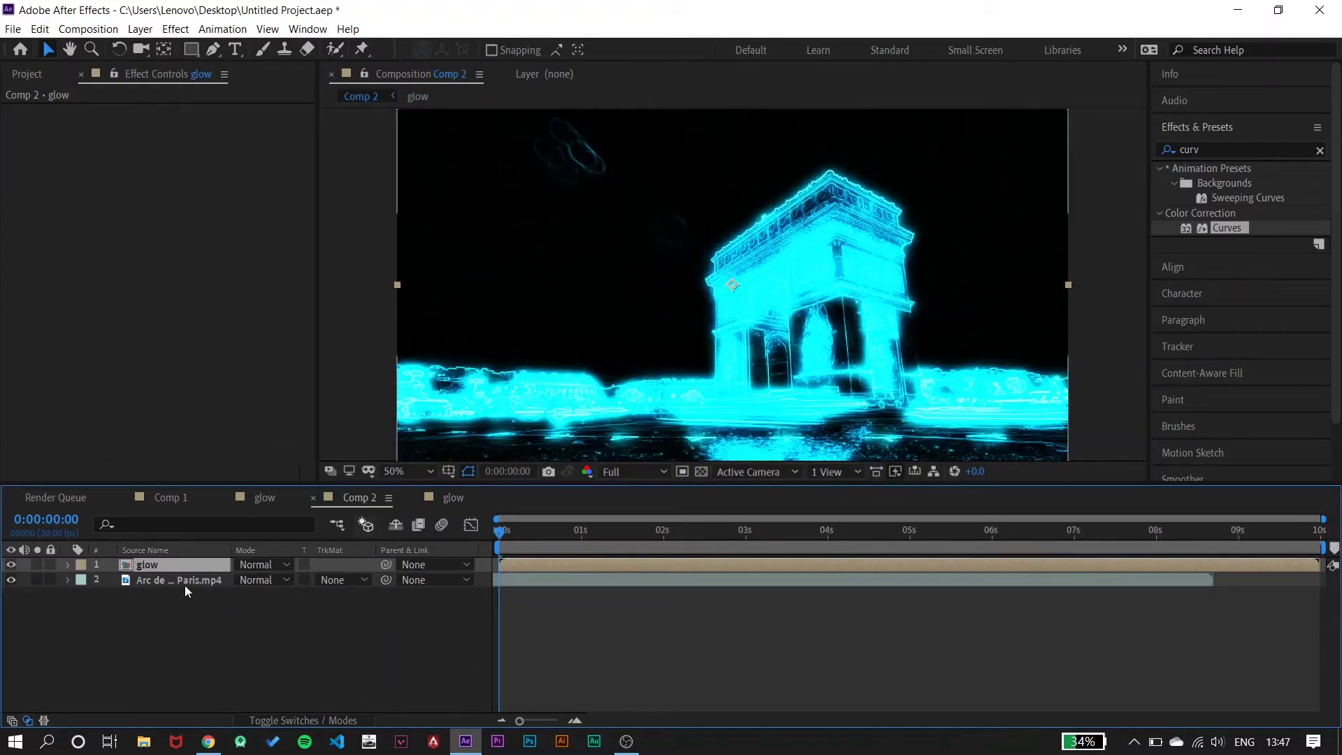
left_click(277, 566)
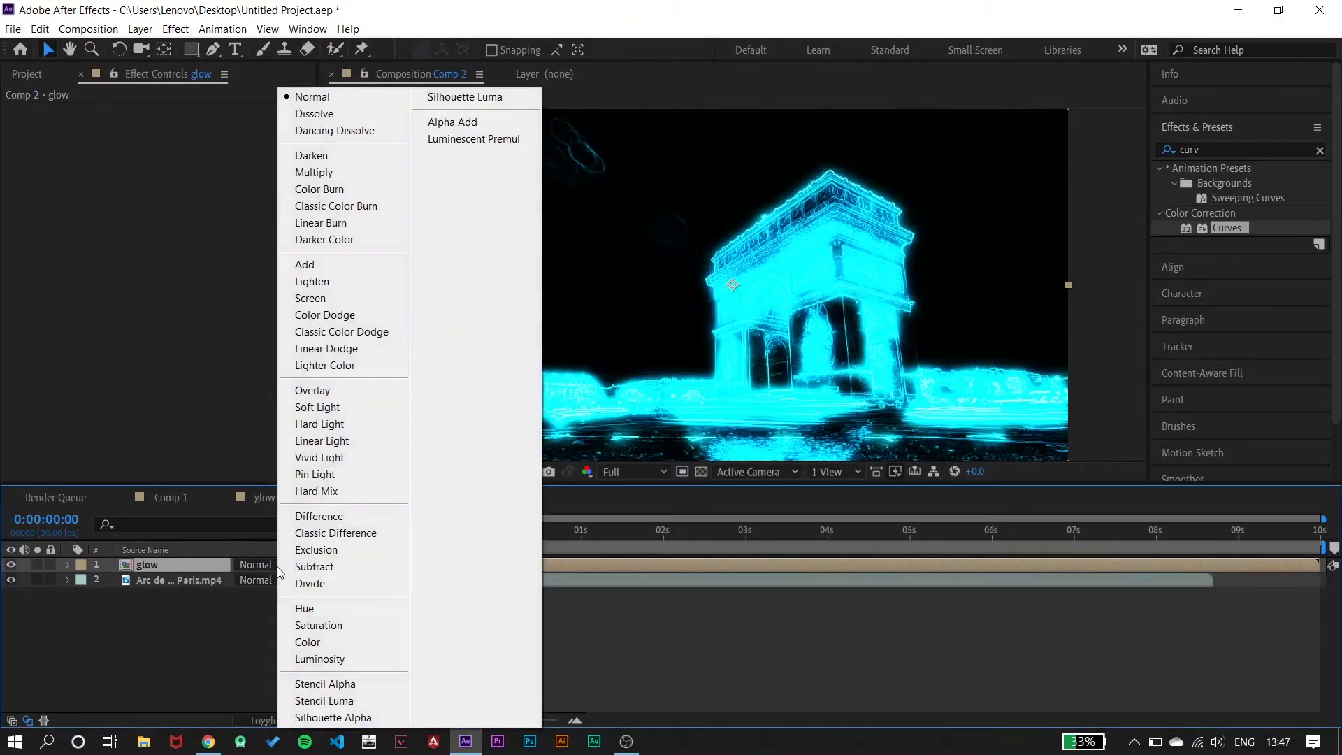
left_click(334, 299)
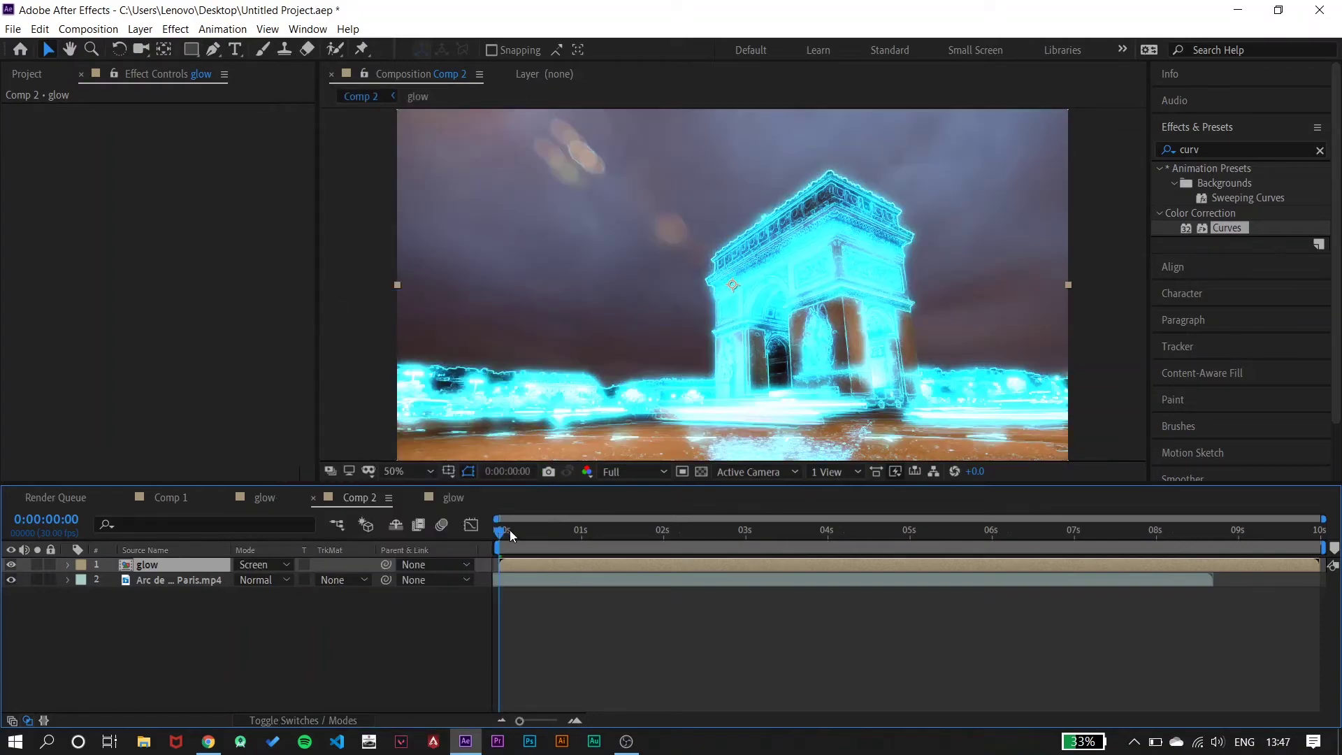
- Preview the composite at Quarter resolution, return to the start, and zoom to 25%
key("space")
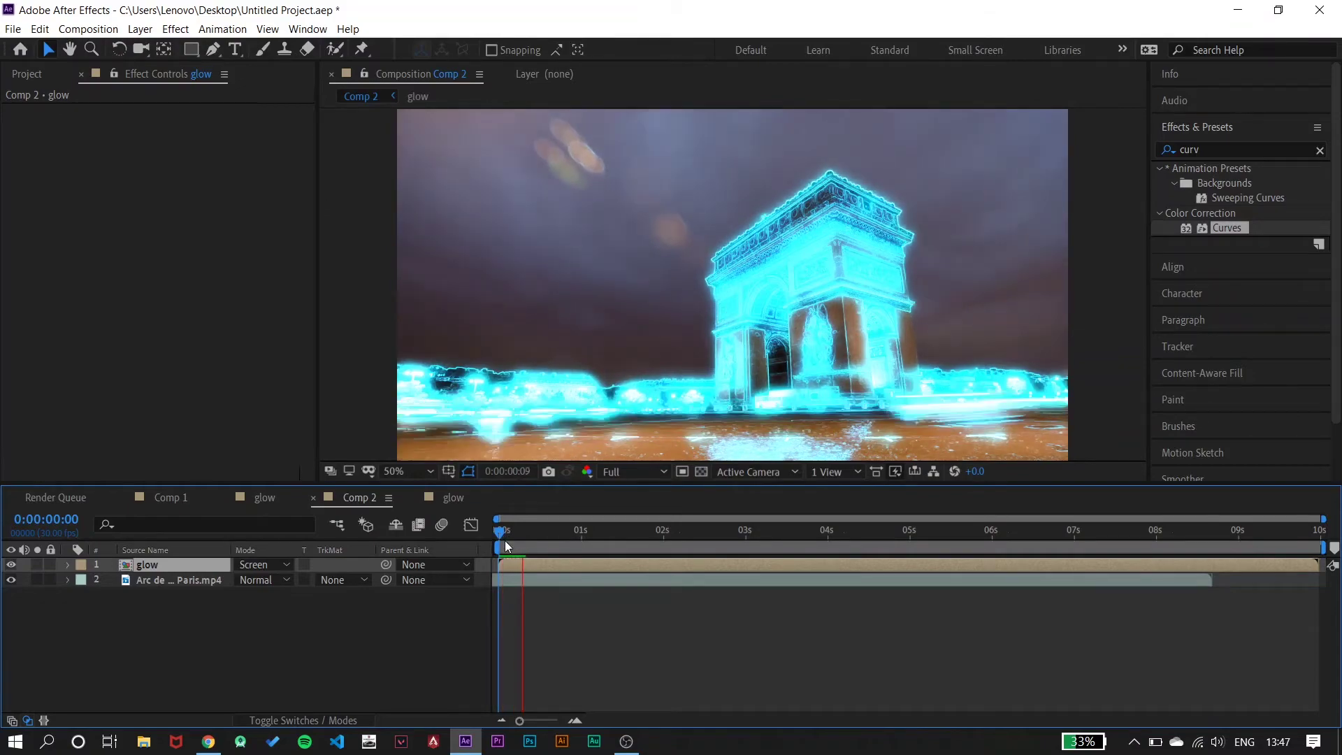
left_click(655, 469)
left_click(625, 570)
key("space")
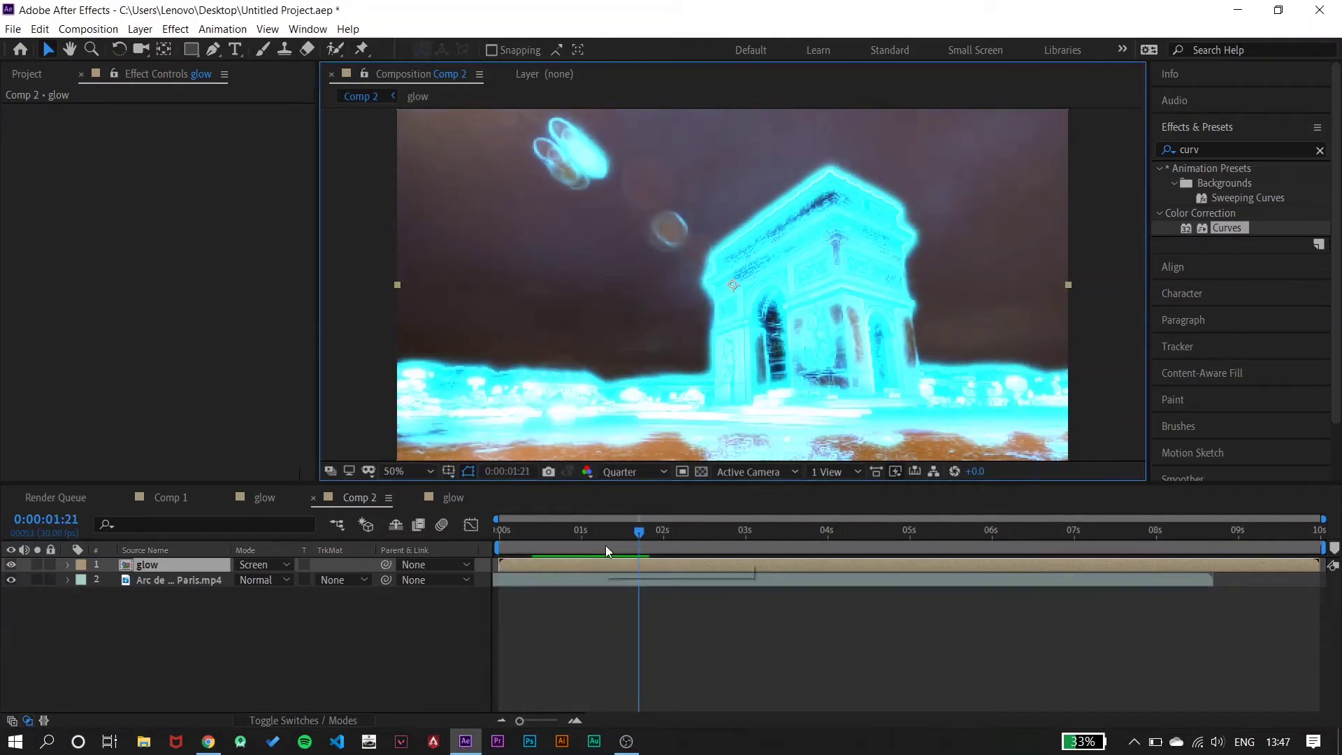
left_click(499, 531)
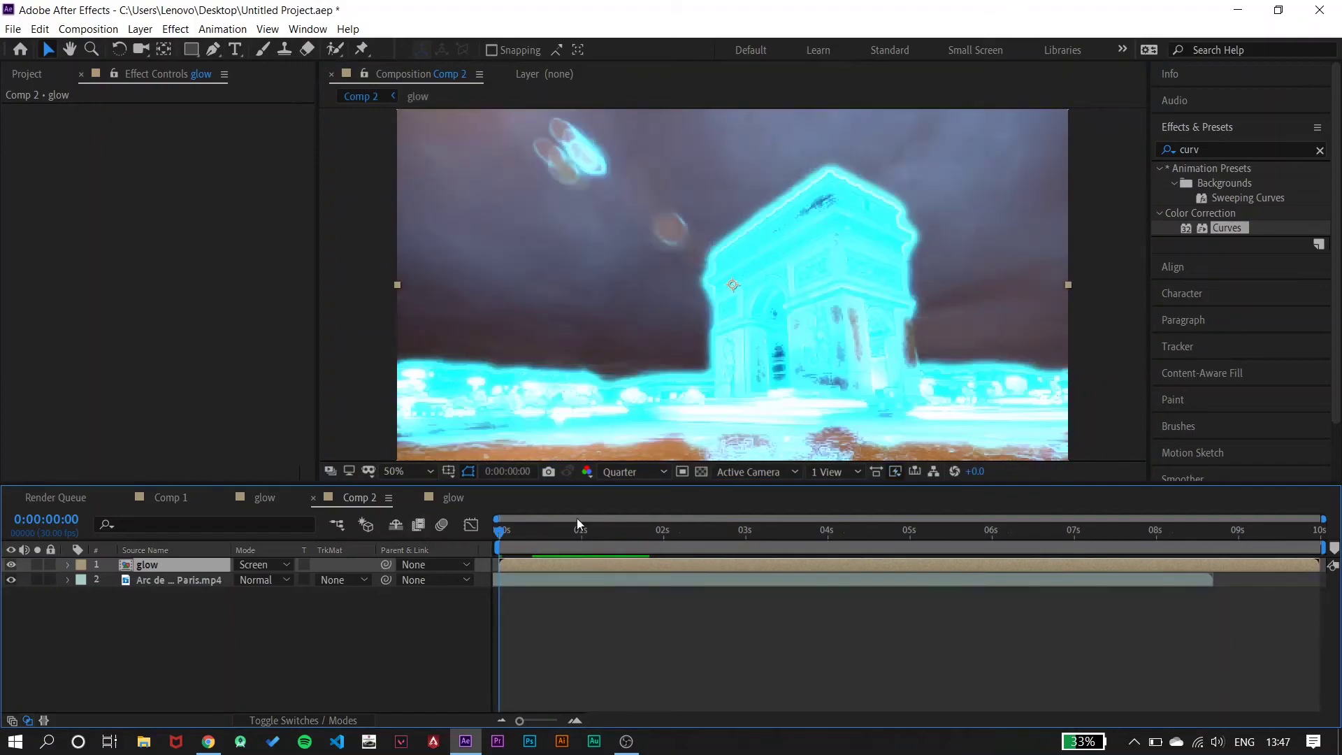
key("comma")
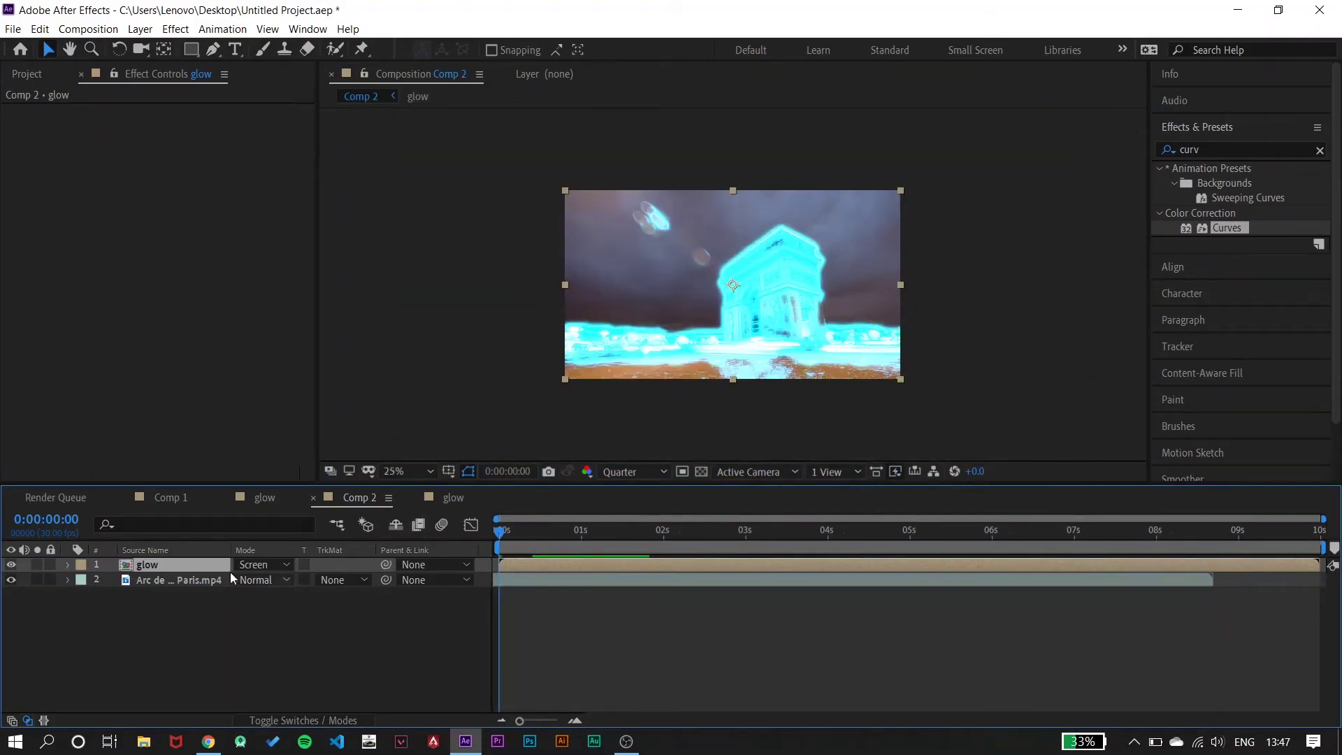
- Draw a closed four-point diagonal Pen mask on the glow layer right of the frame
left_click(213, 51)
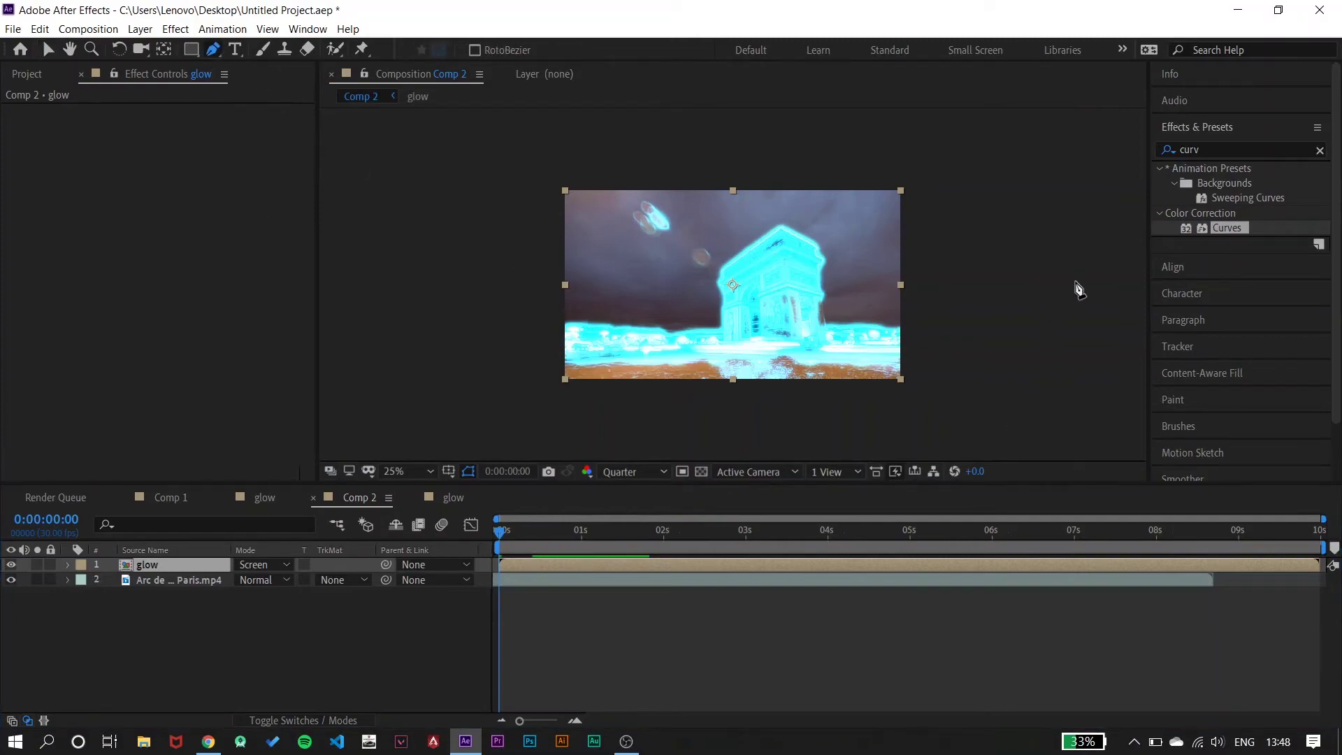
left_click(1082, 282)
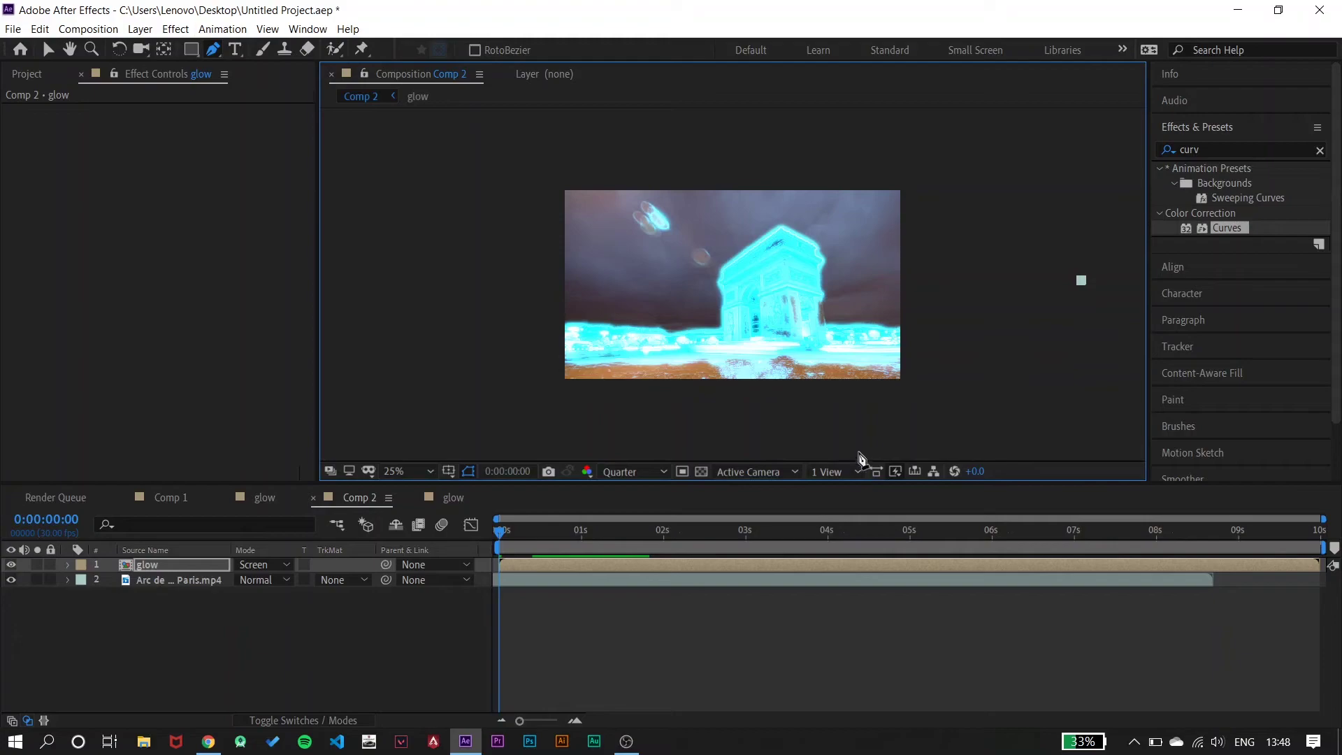
key("comma")
left_click(774, 414)
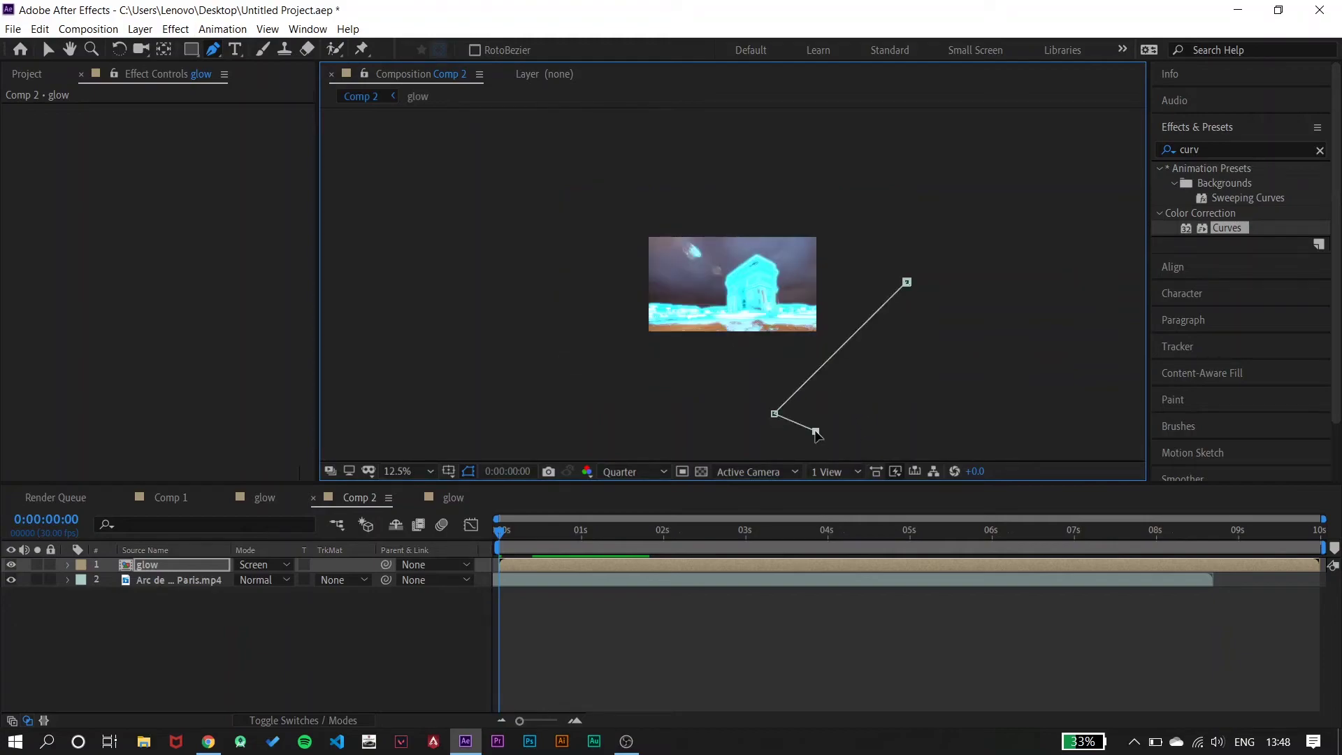
left_click(926, 315)
left_click(907, 282)
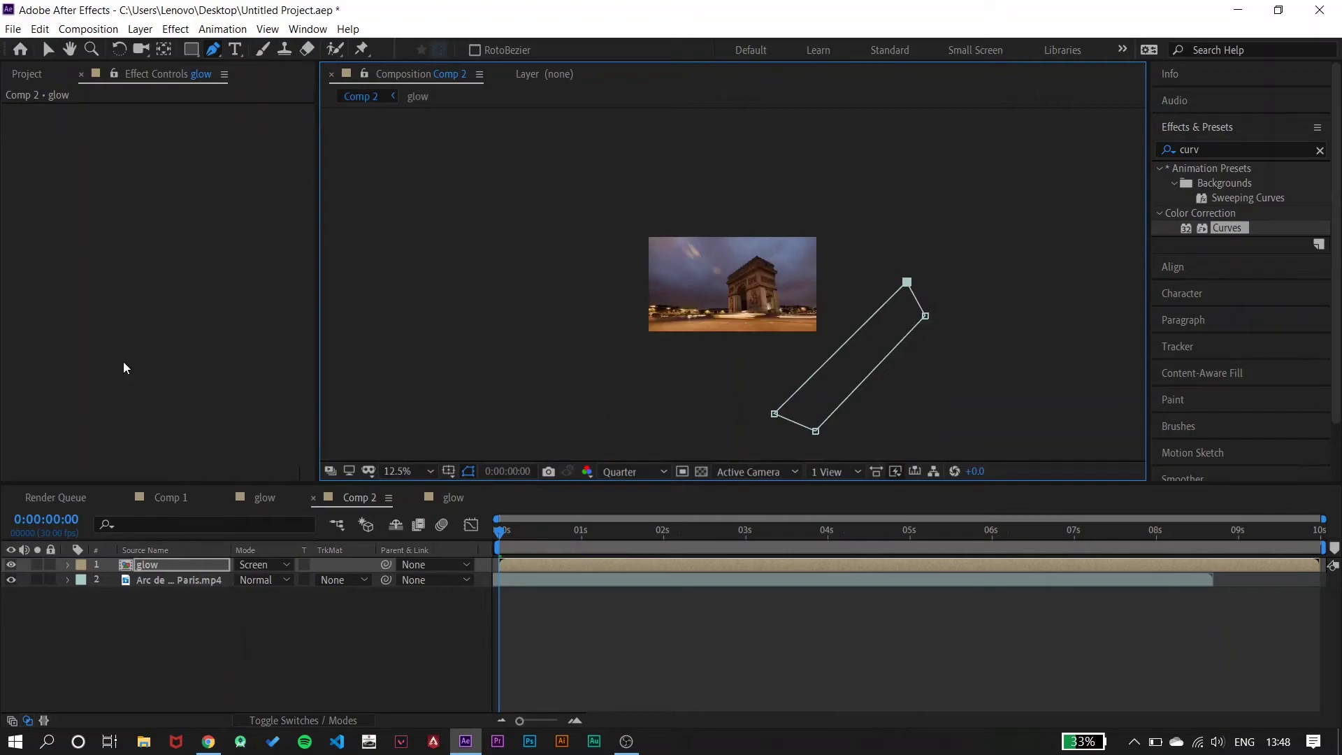
- Shift the mask's upper-left and lower-right edges up and to the left
left_click(51, 49)
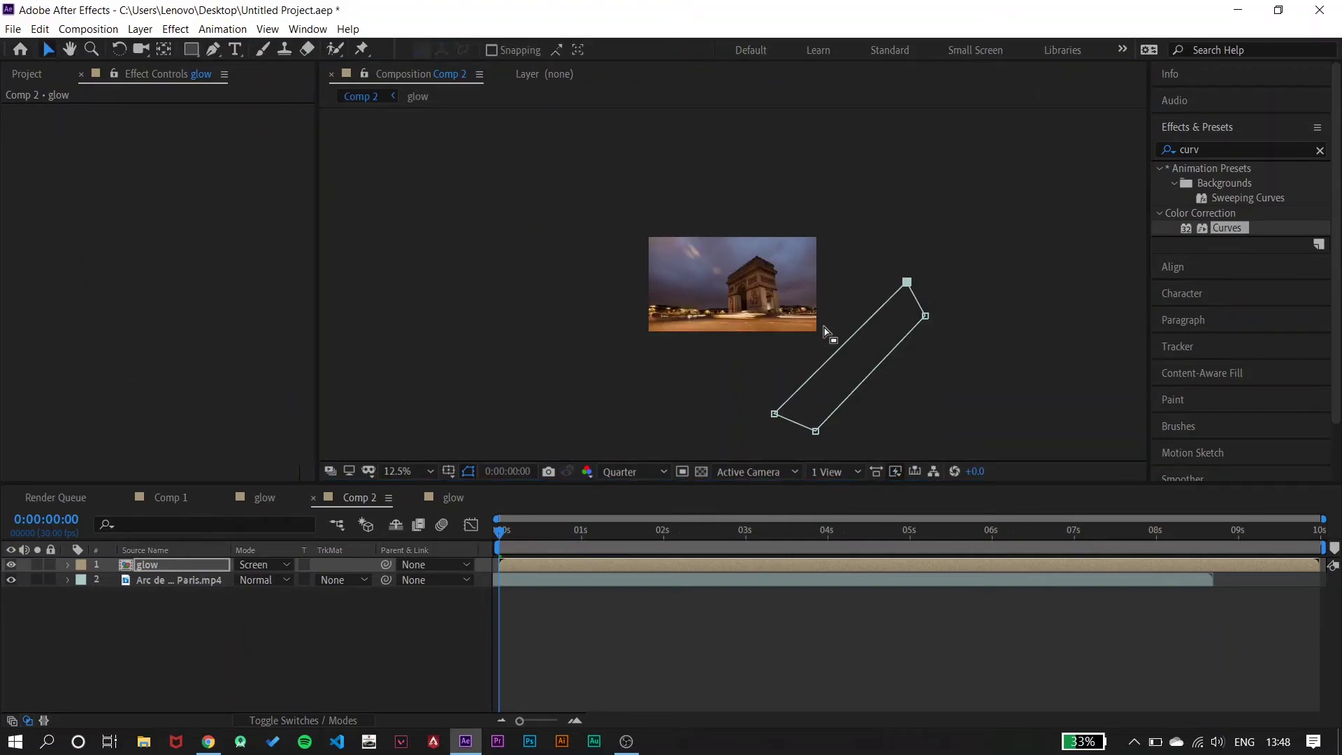
left_click_drag(851, 342, 833, 326)
left_click_drag(878, 369, 854, 345)
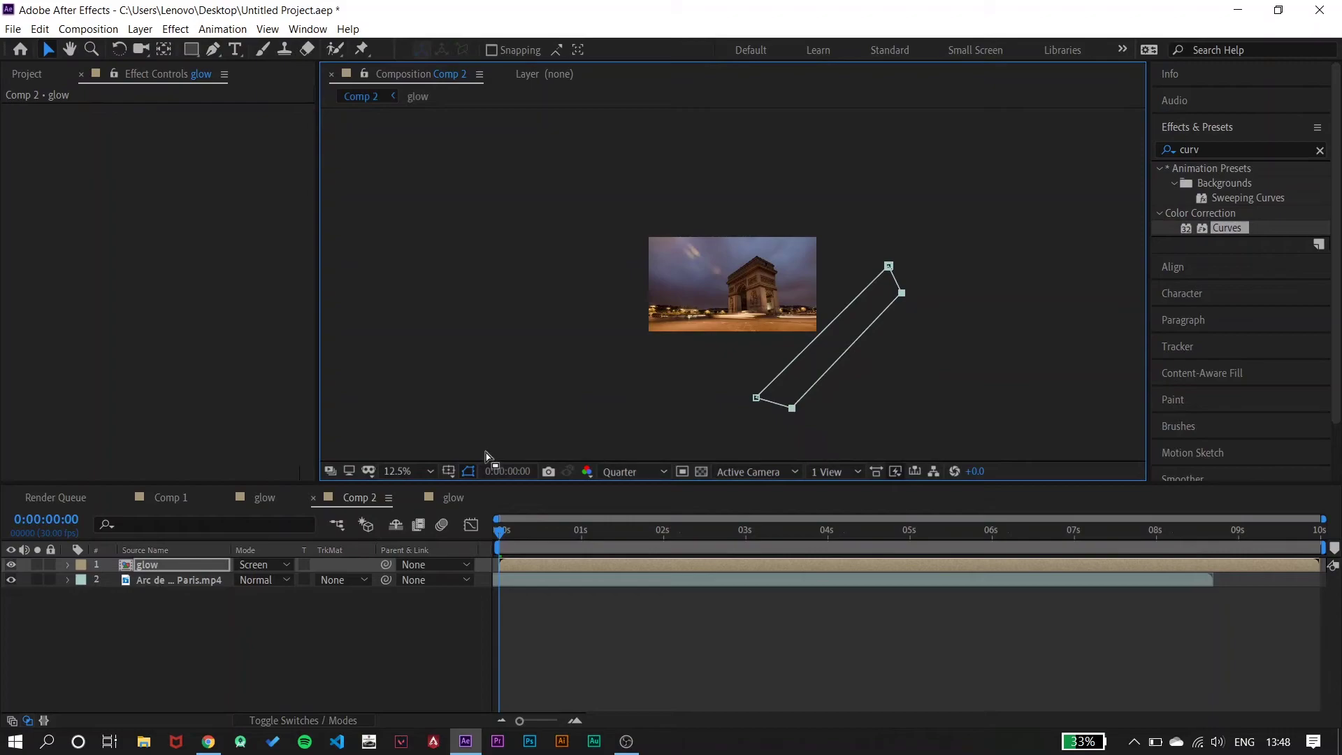
- Keyframe Mask 1's path at 0:00:00:00 and 0:00:08:16 at the upper left, then preview
left_click(67, 565)
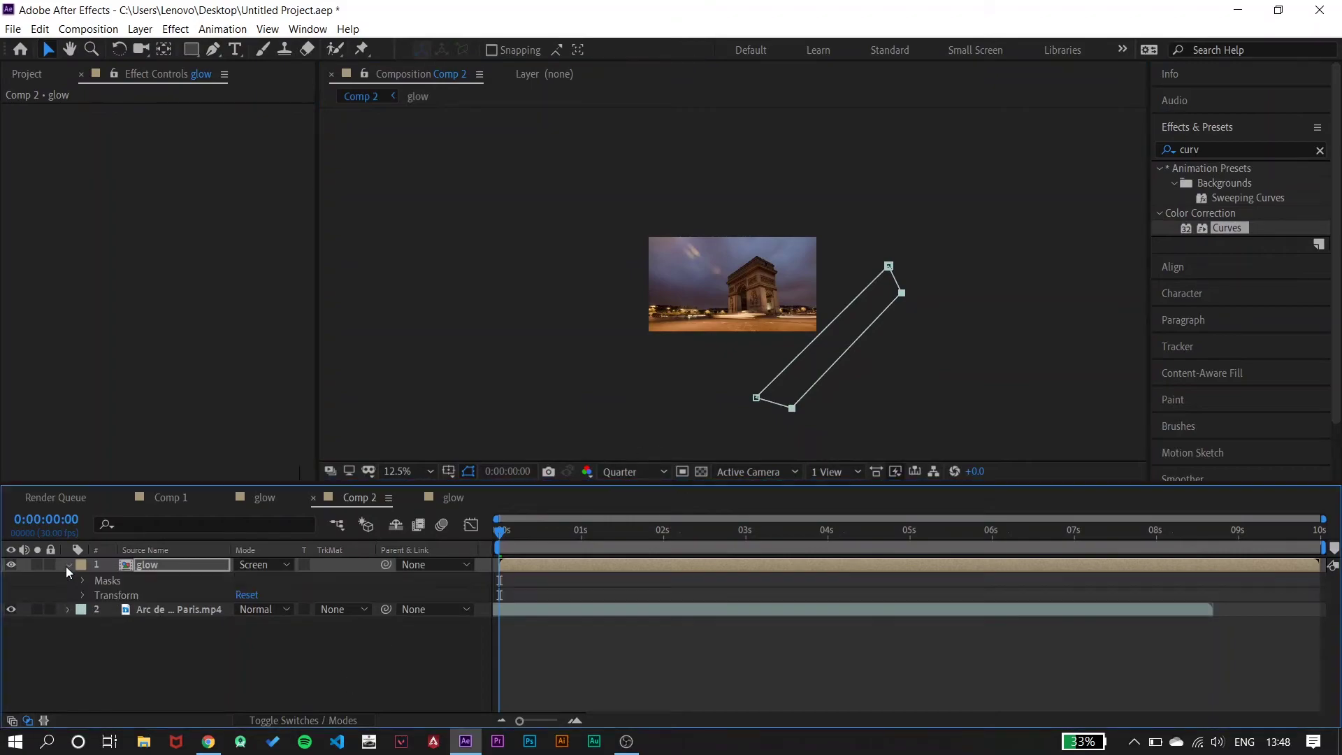
left_click(83, 580)
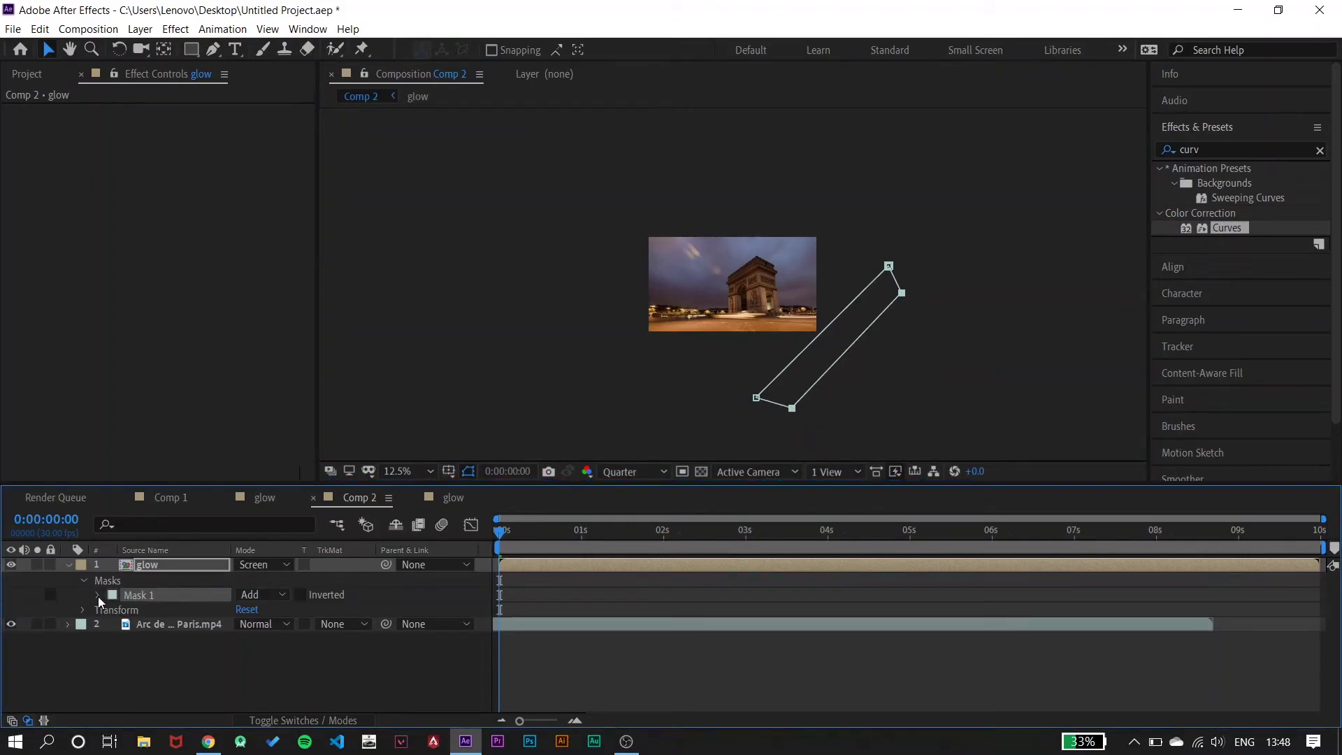
left_click(98, 595)
left_click(128, 610)
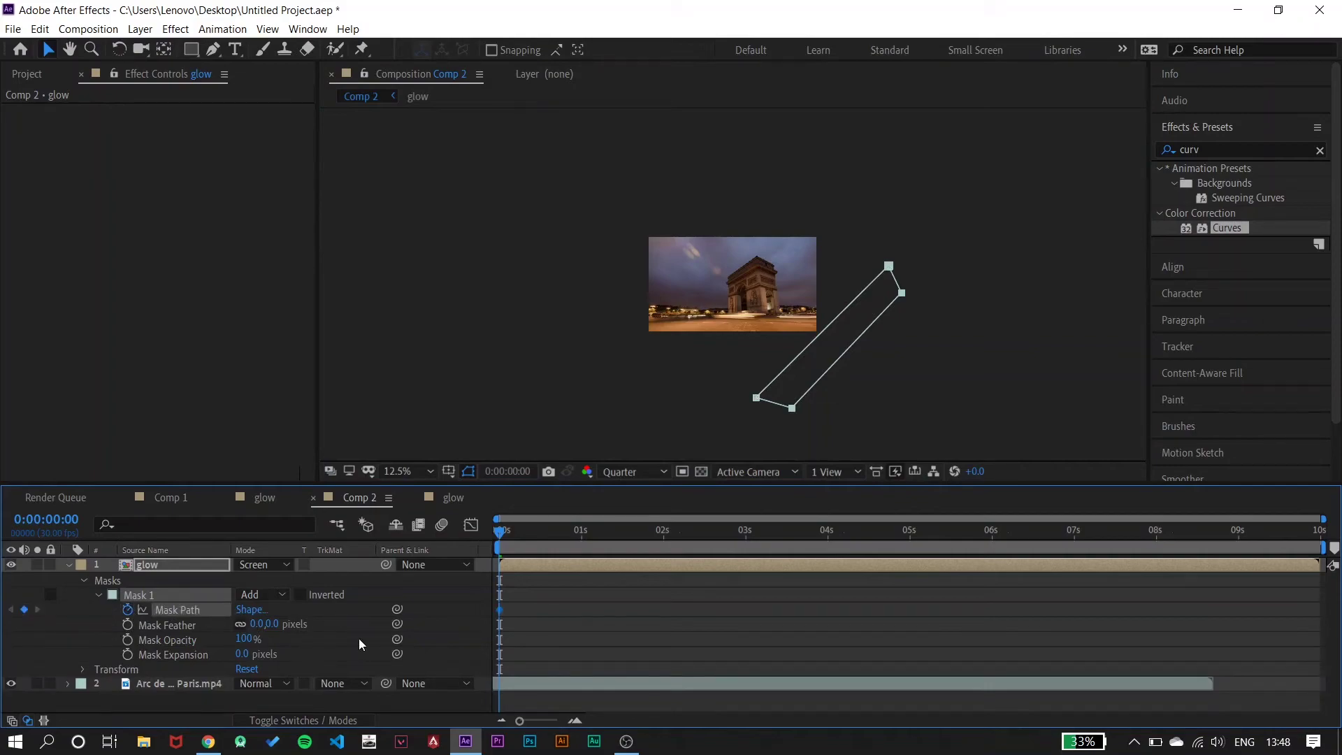
left_click_drag(505, 531, 1200, 546)
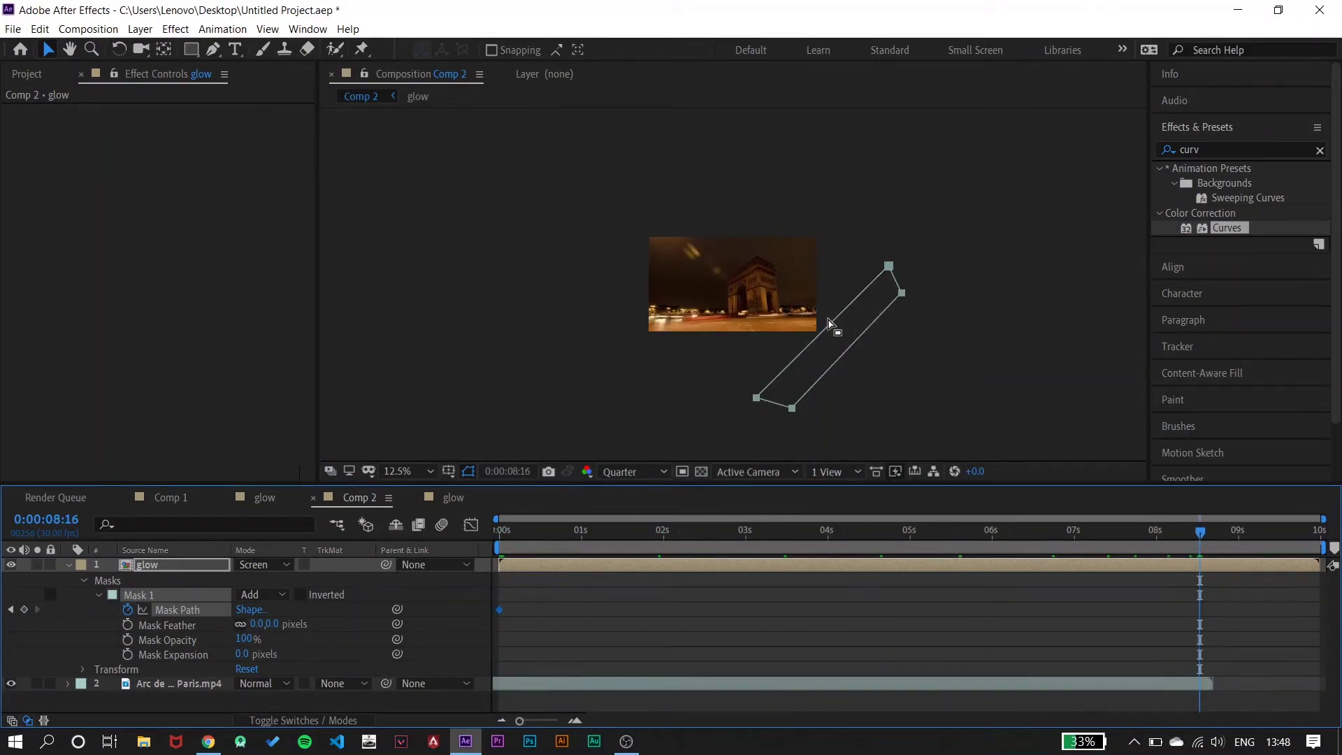
left_click_drag(827, 321, 609, 205)
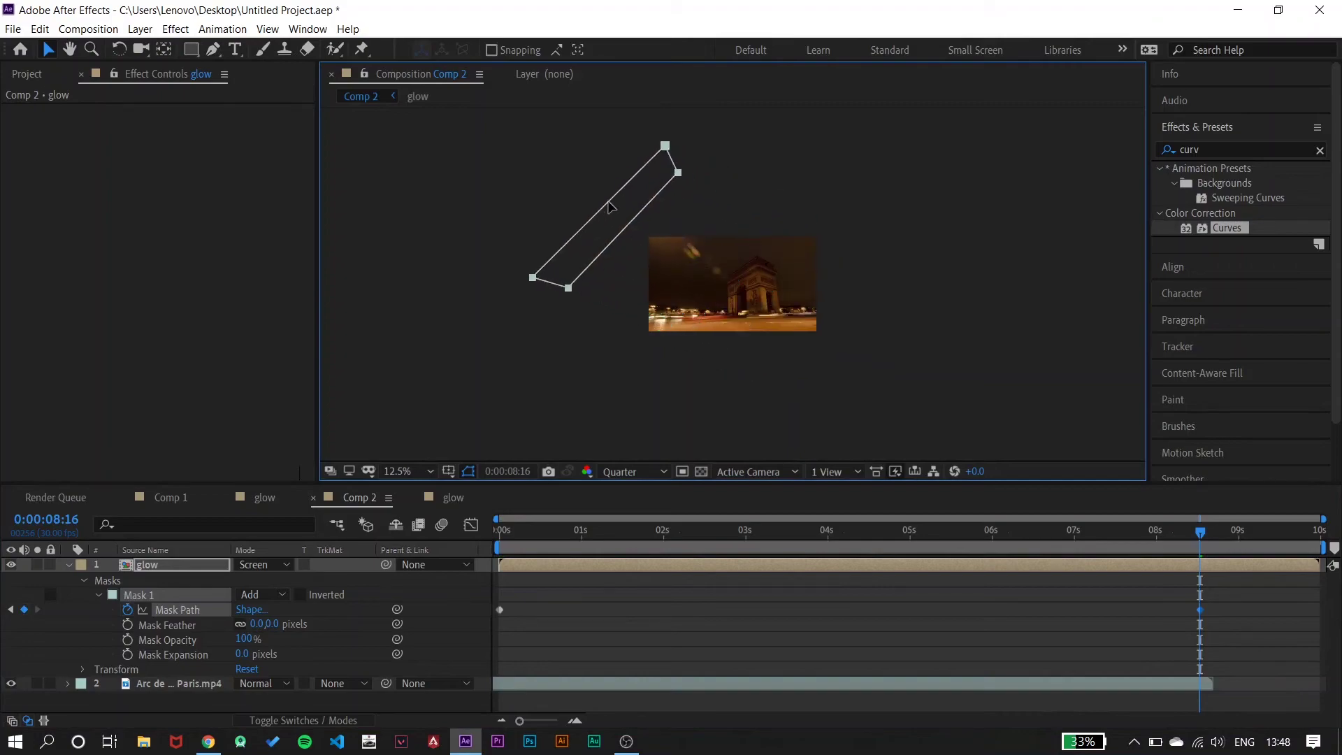
left_click_drag(1200, 533, 446, 549)
key("space")
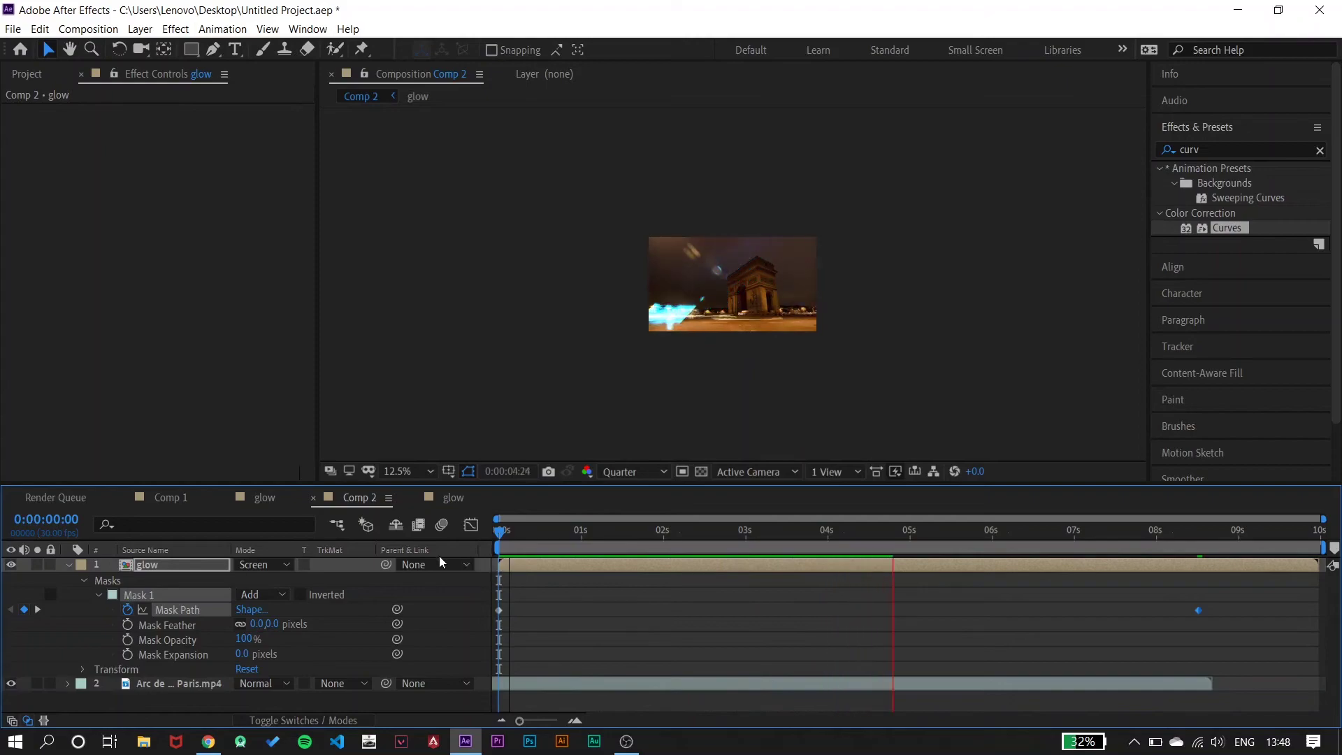
key("space")
left_click_drag(930, 534, 798, 533)
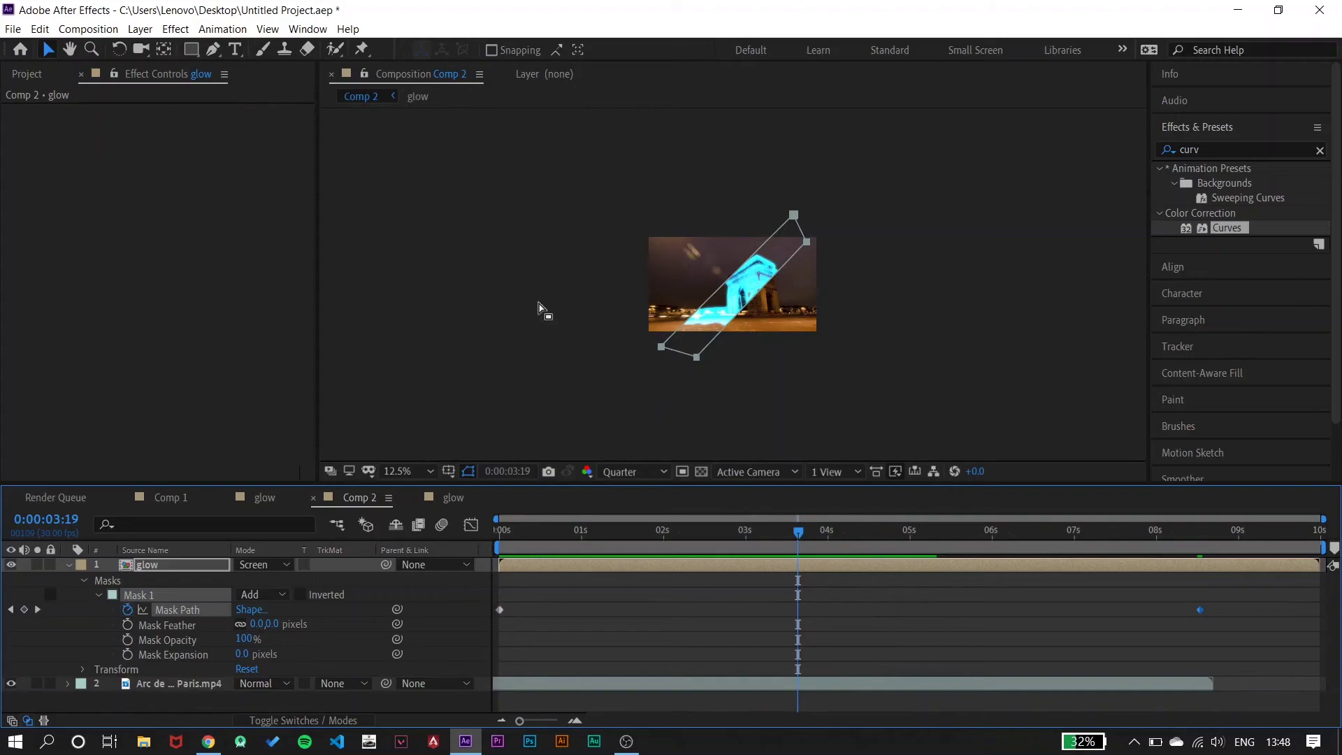
left_click_drag(697, 356, 755, 363)
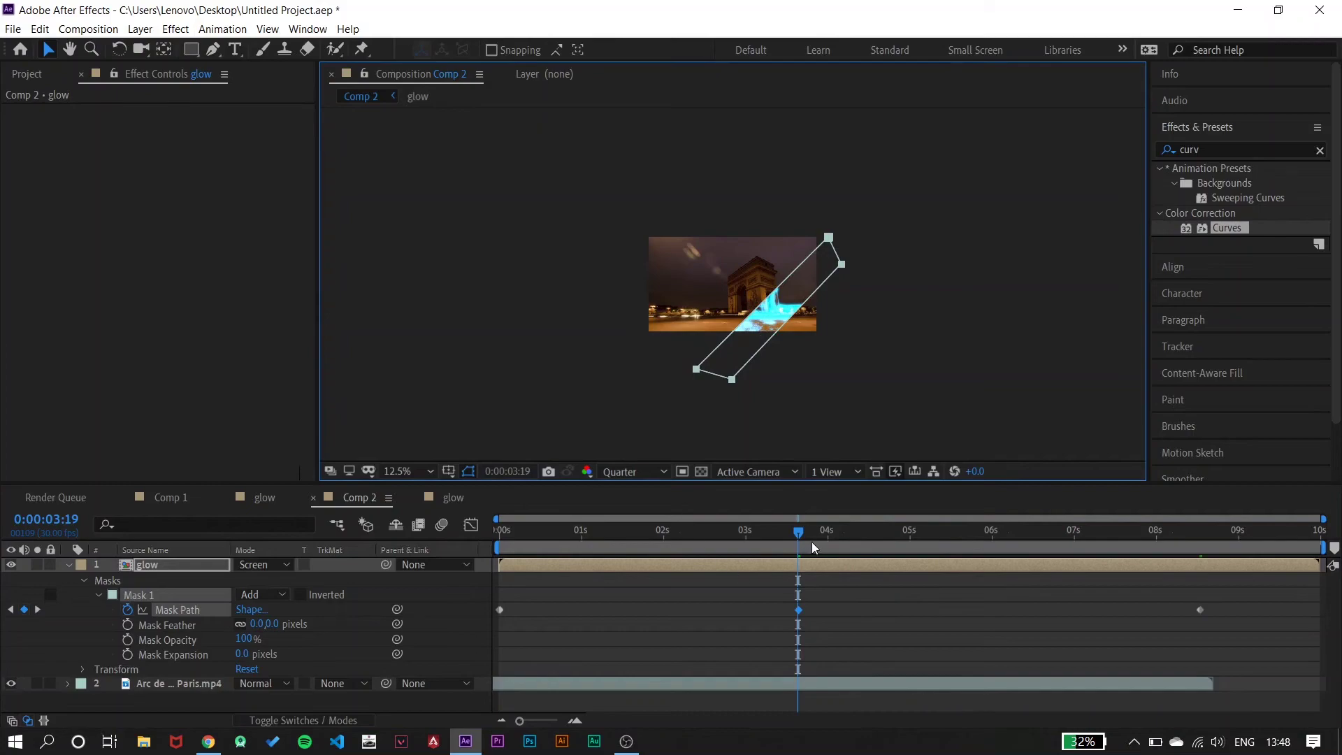
key("ctrl+z")
key("ctrl+z")
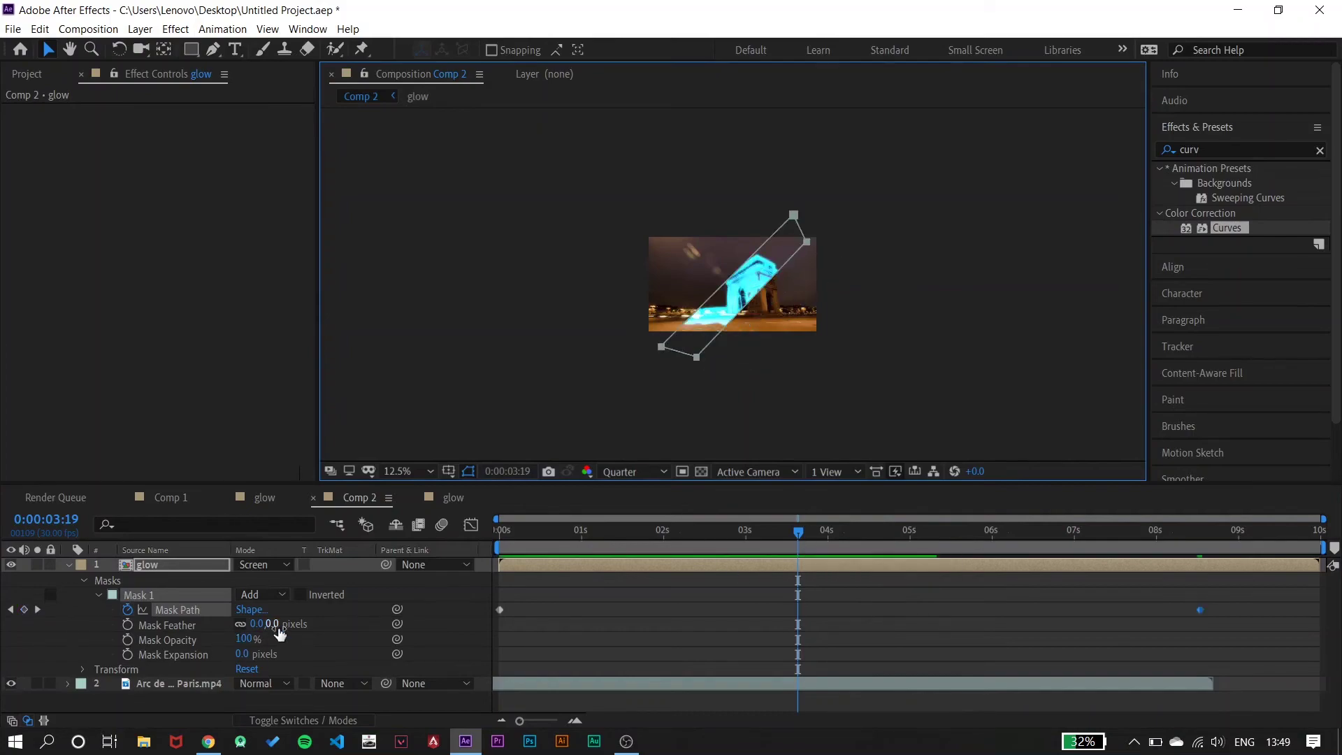
- Set Mask 1's feather to 260 pixels, check the edge at 100%, and preview from 0:00:00:00
left_click_drag(278, 624, 405, 618)
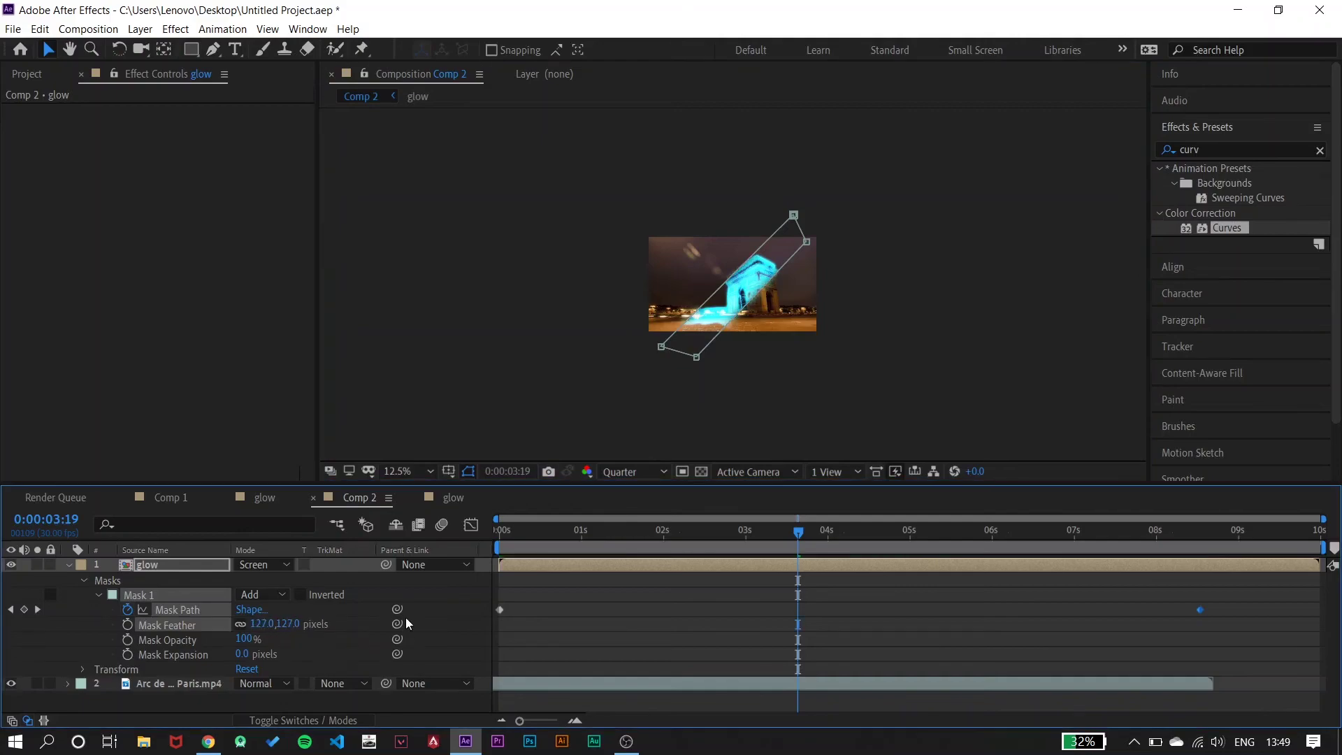
key("slash")
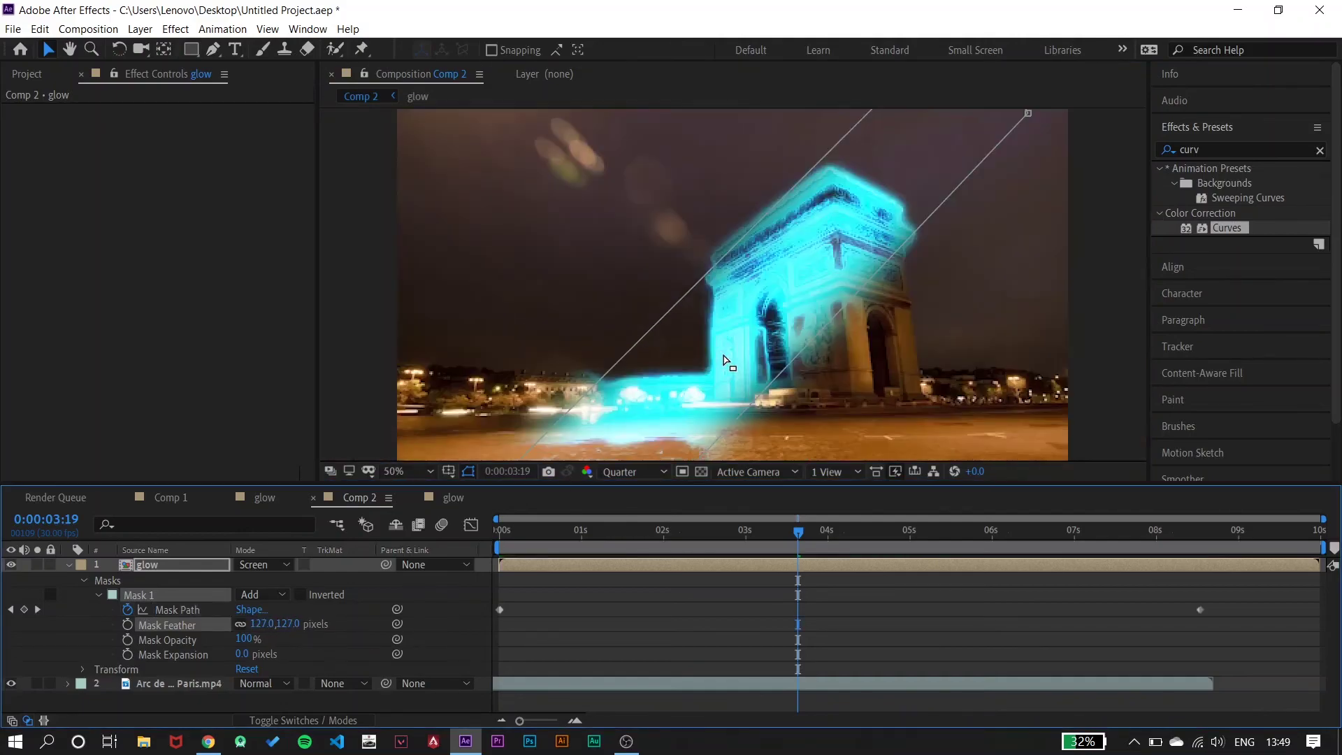
left_click_drag(259, 624, 117, 624)
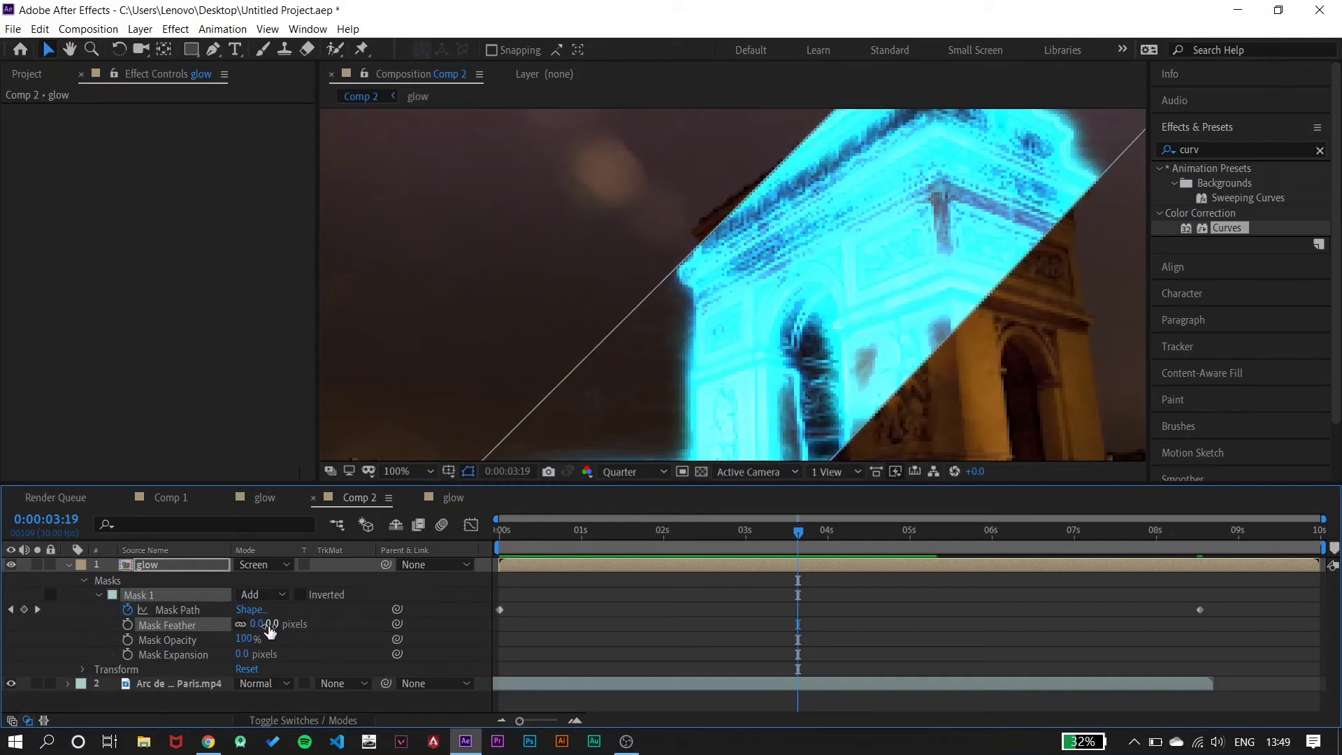
left_click_drag(270, 624, 502, 632)
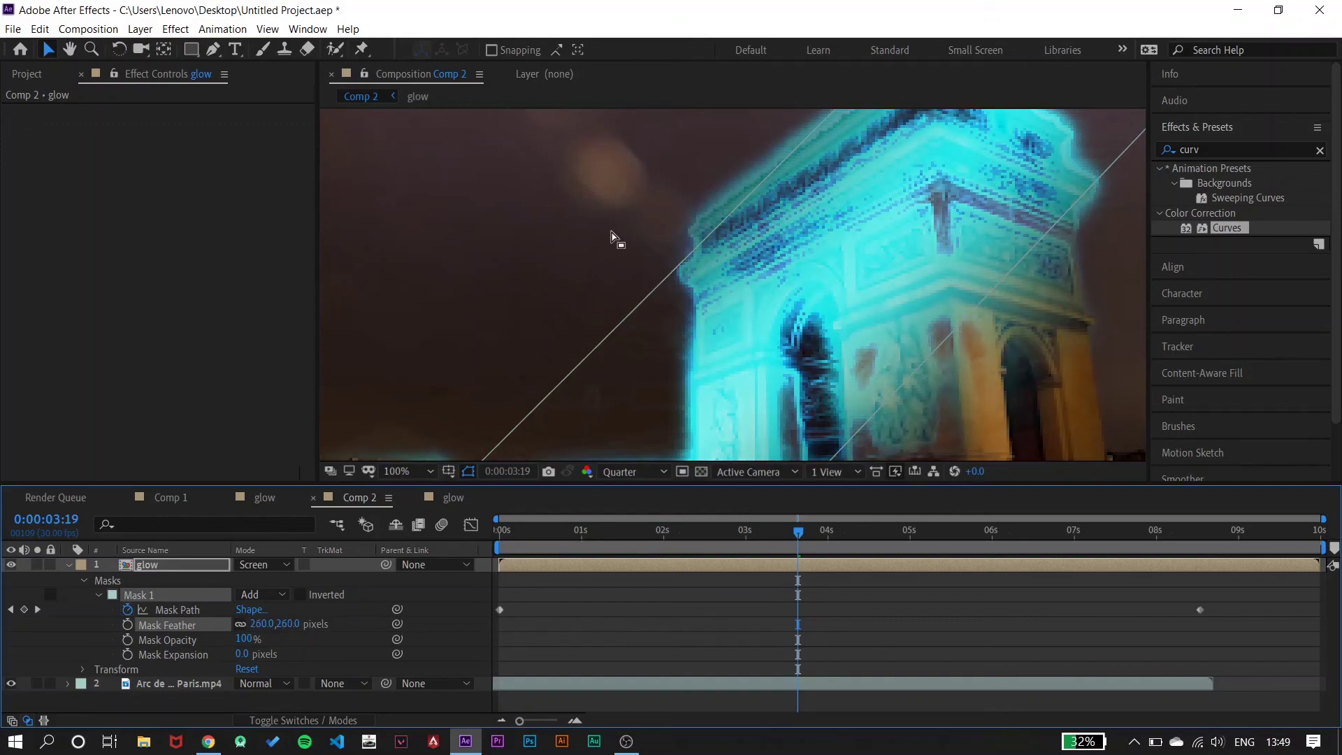
scroll(615, 238, "down", 2)
left_click_drag(797, 531, 334, 531)
key("space")
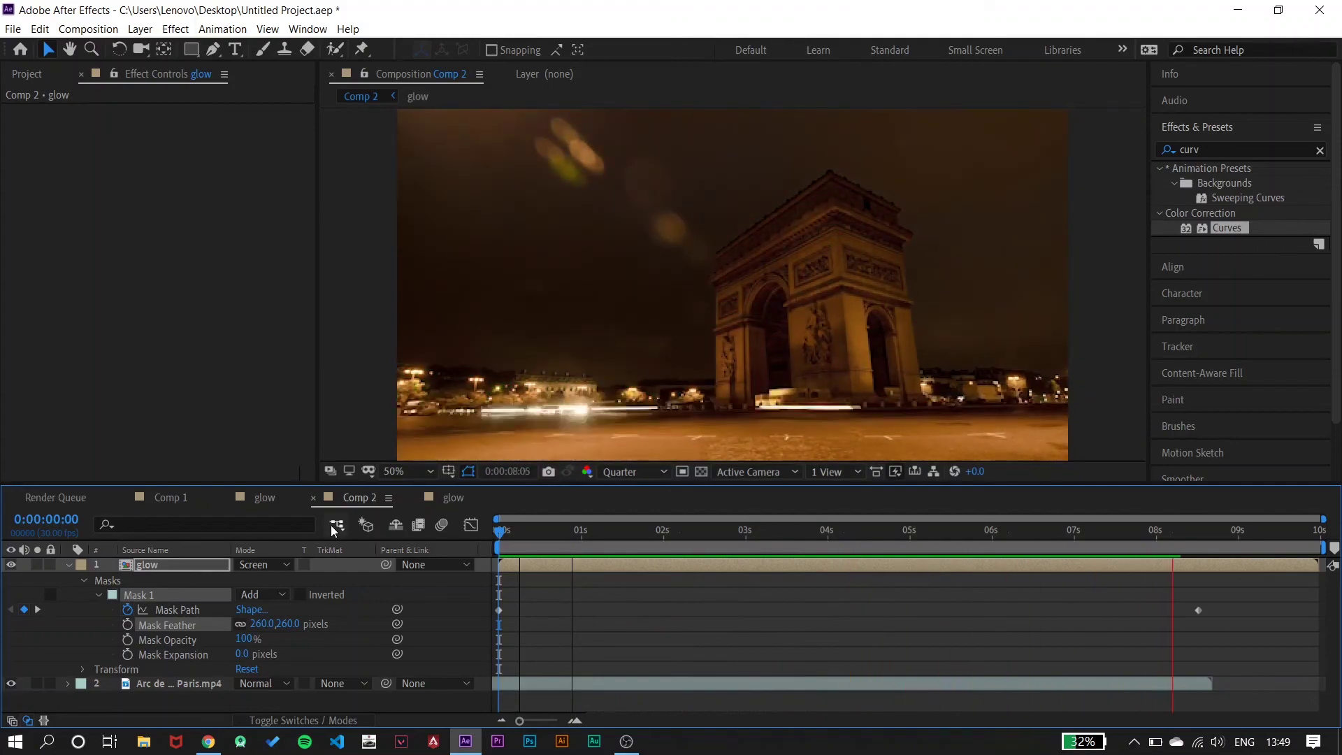
key("space")
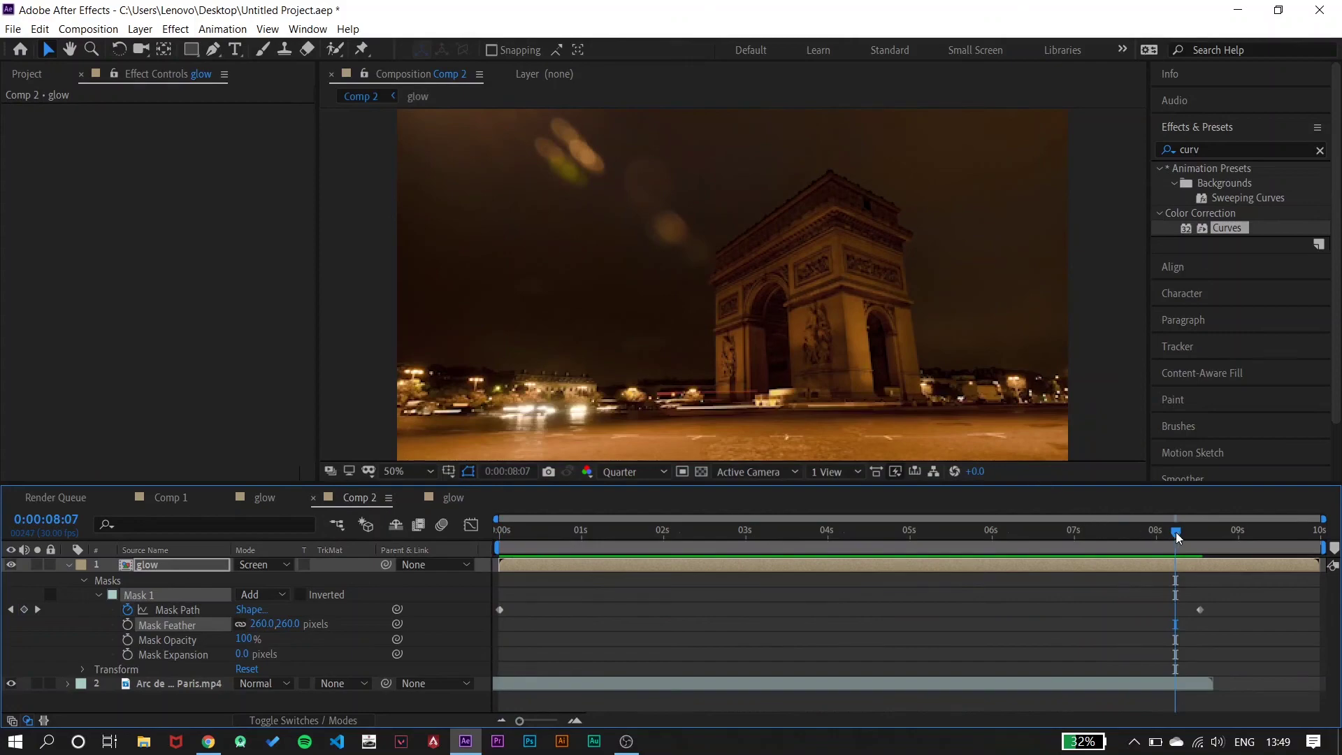
left_click(786, 537)
key("Home")
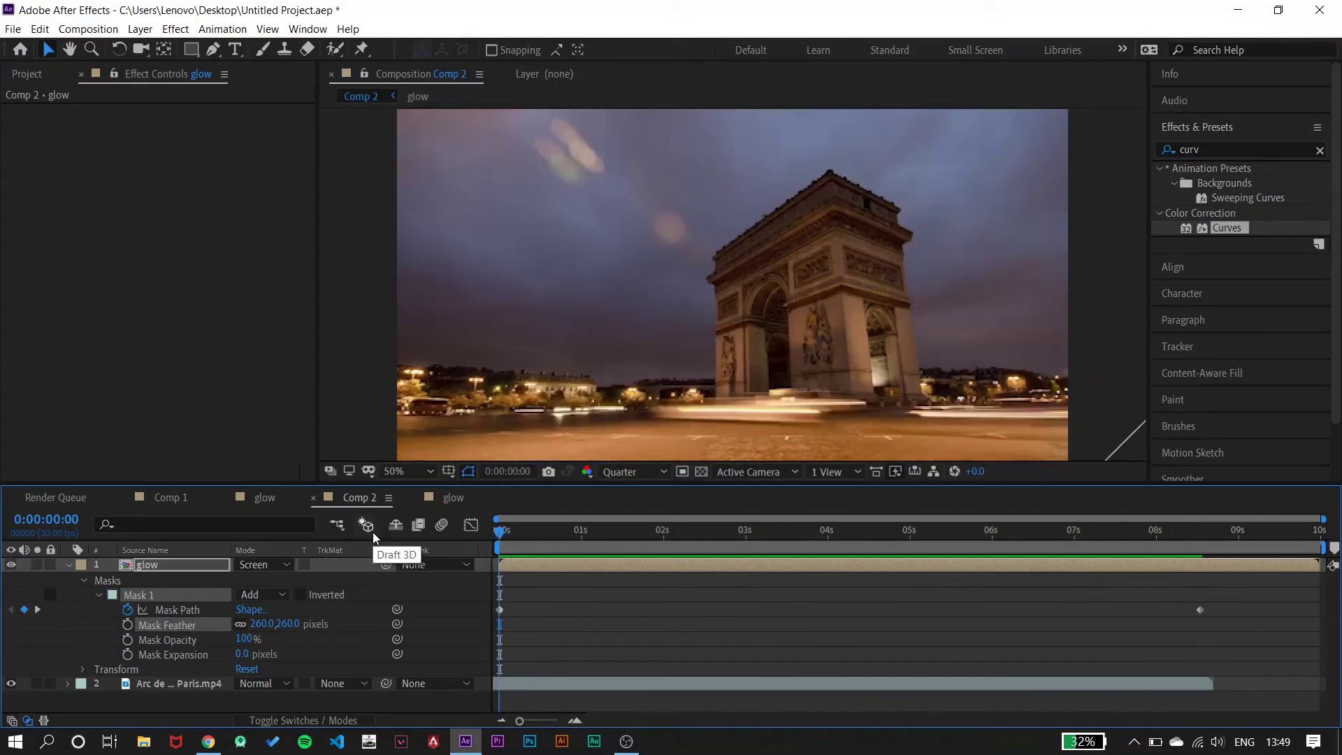
key("space")
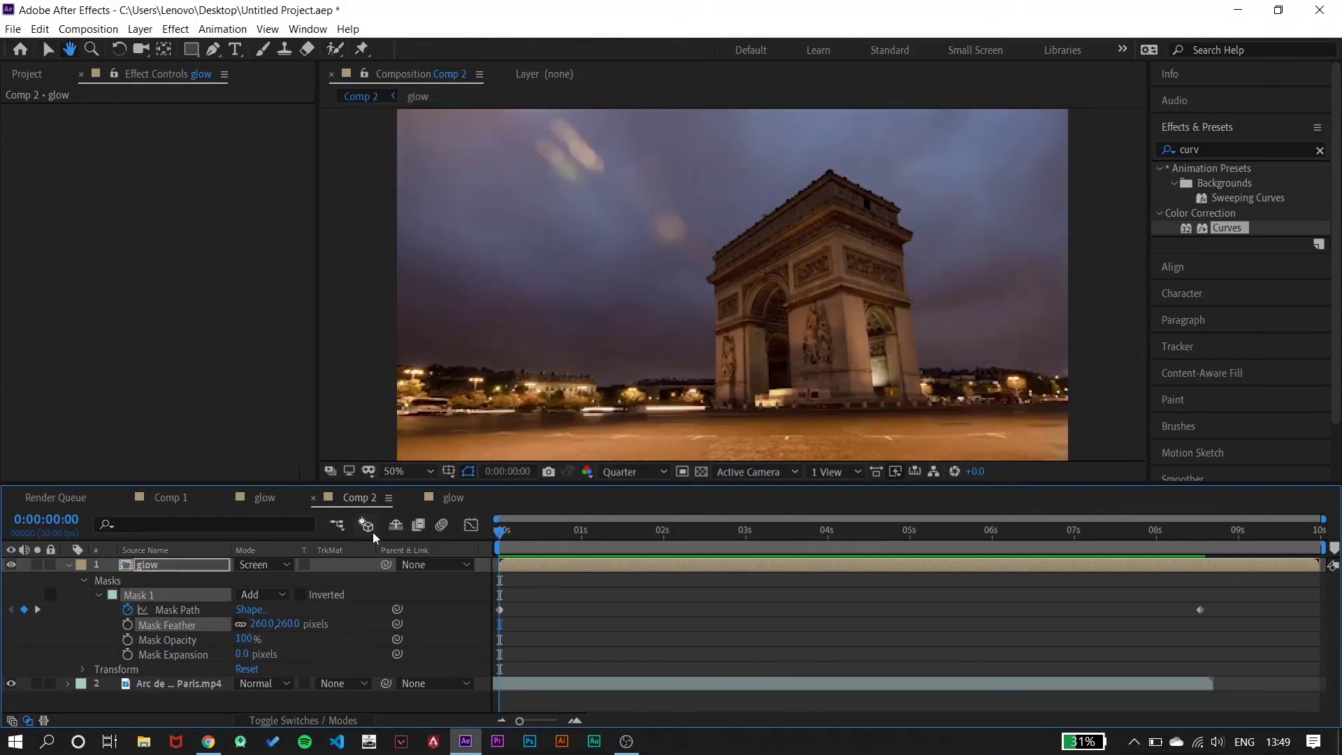